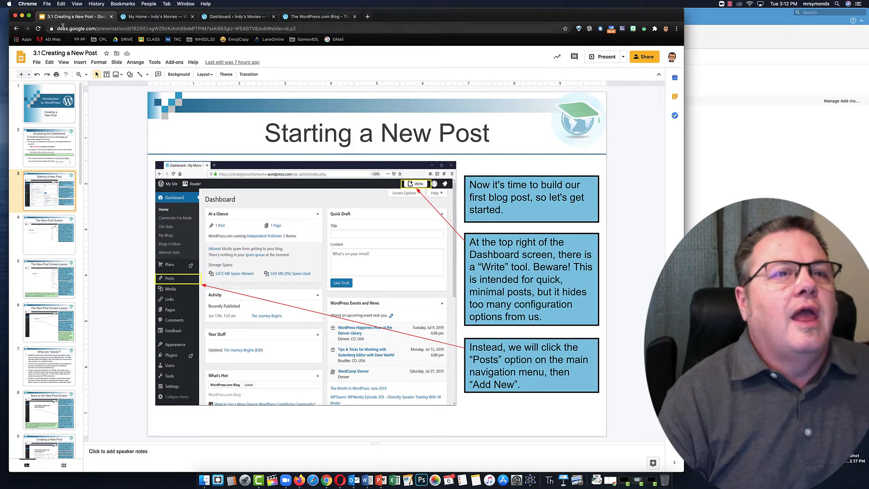
Step: Switch to the WordPress site, close the My Home page, and start a new post from the Posts section of the dashboard
{"action": "left_click", "coordinate": [153, 18]}
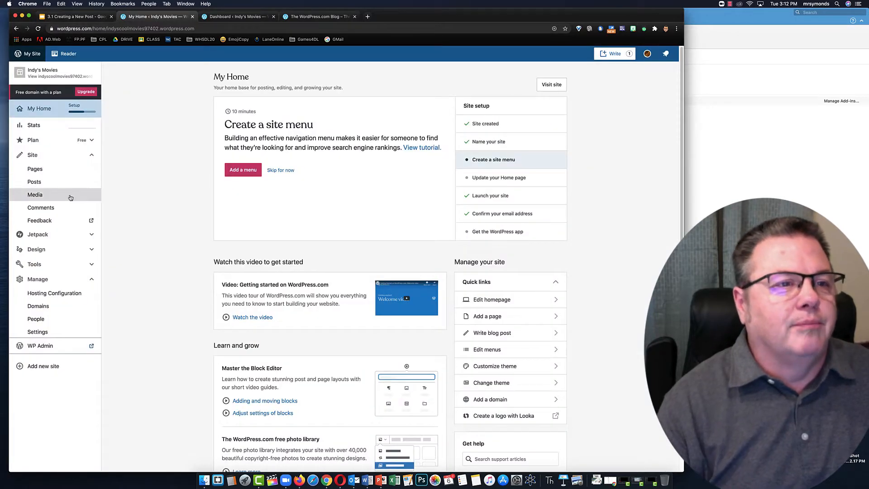
{"action": "left_click", "coordinate": [192, 17]}
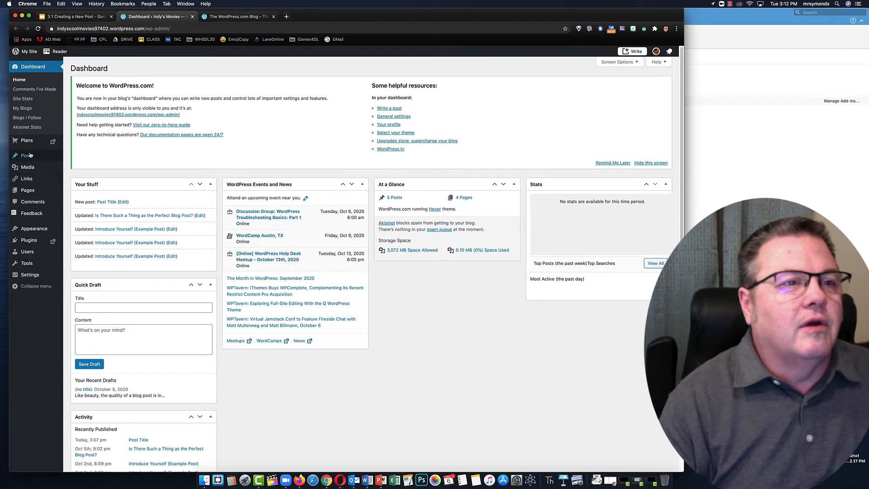
{"action": "mouse_move", "coordinate": [29, 156]}
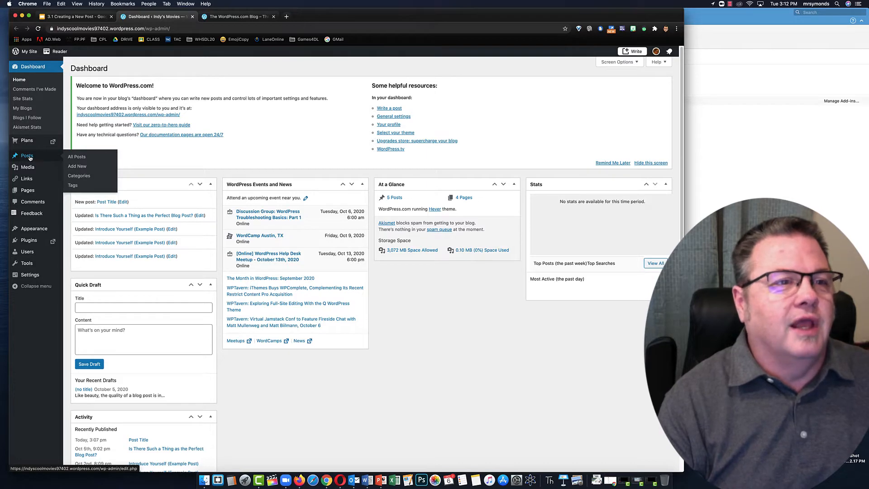
{"action": "left_click", "coordinate": [29, 156]}
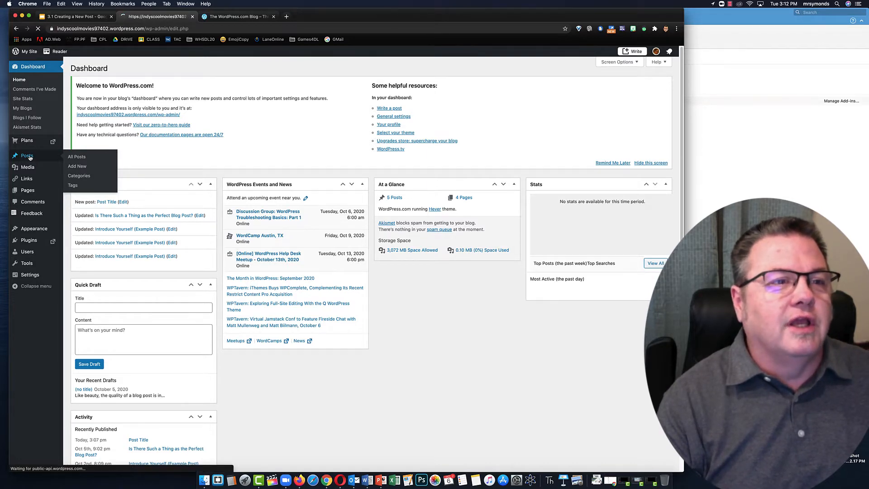
{"action": "mouse_move", "coordinate": [53, 167]}
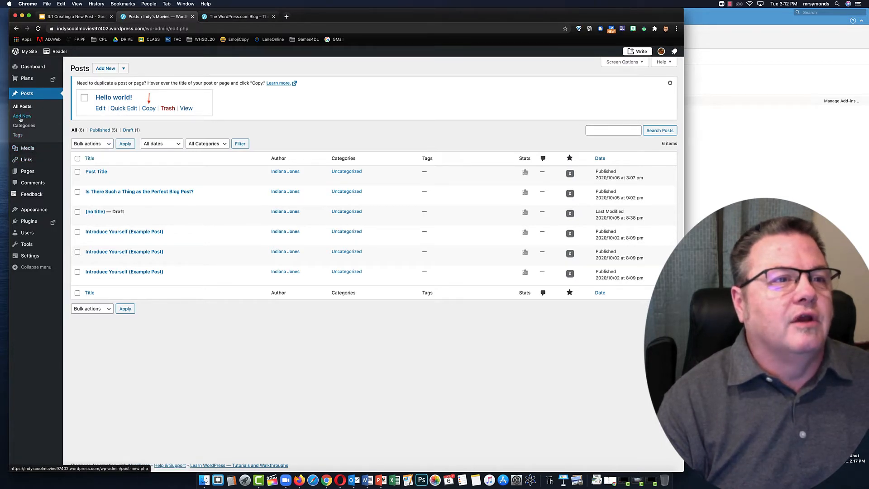
{"action": "left_click", "coordinate": [21, 117]}
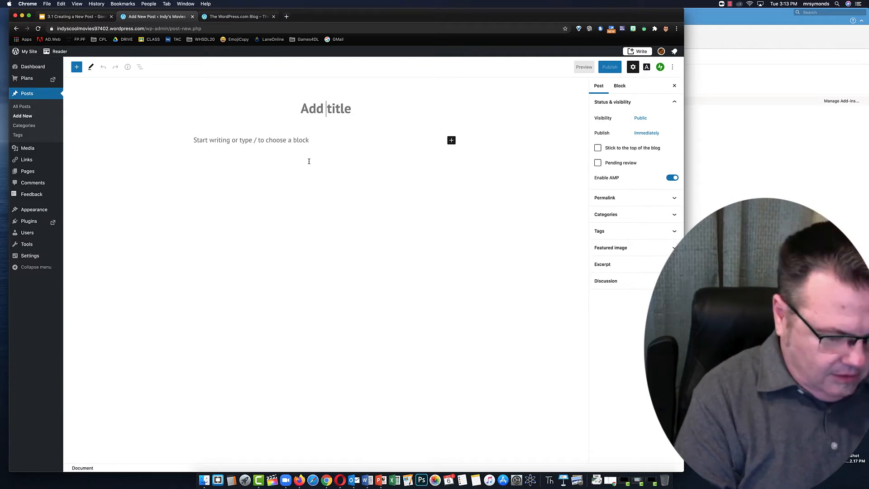
Step: Title the post "Blog Title" and write the body paragraph "Posting content in my blog post."
{"action": "type", "text": "Bl"}
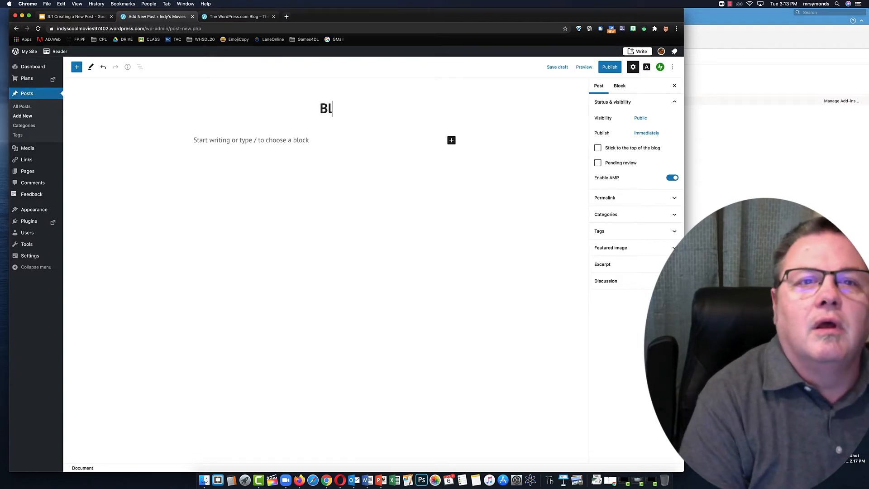
{"action": "type", "text": "og Title"}
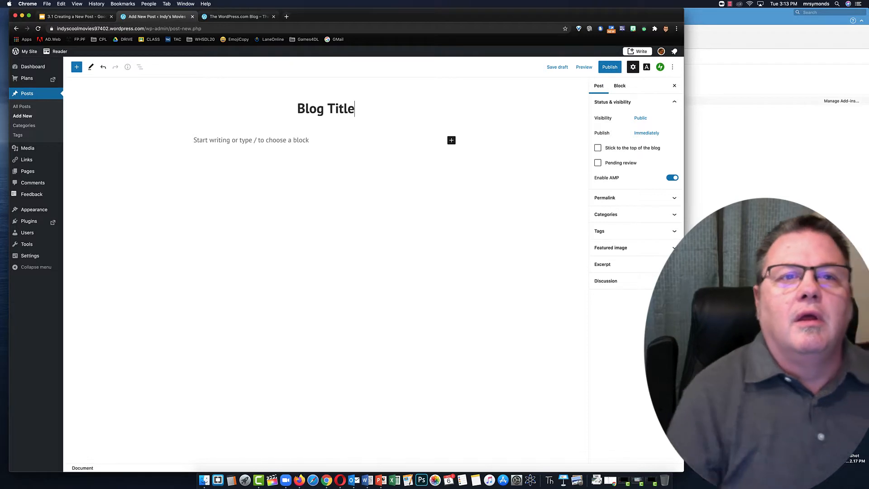
{"action": "left_click", "coordinate": [296, 141]}
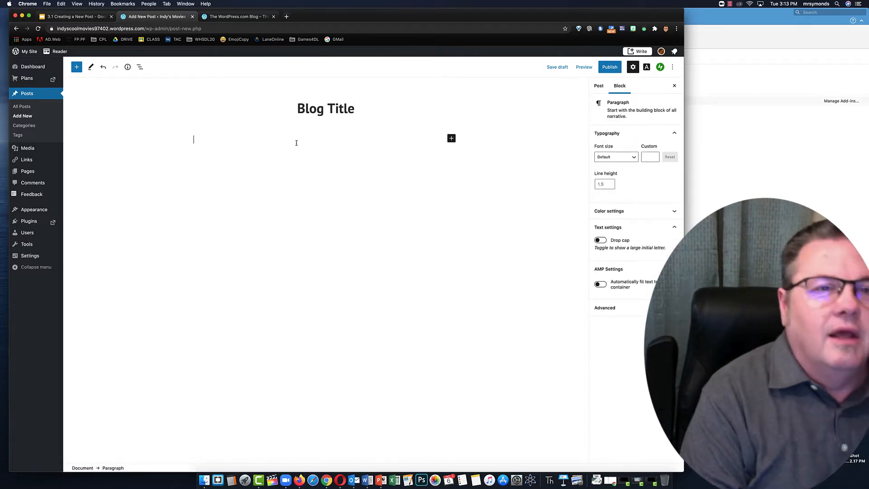
{"action": "type", "text": "Po"}
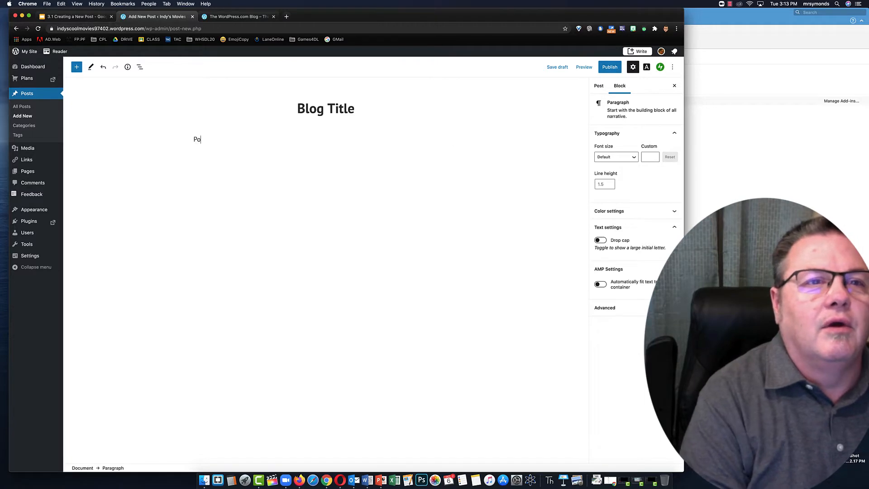
{"action": "type", "text": "sting cont"}
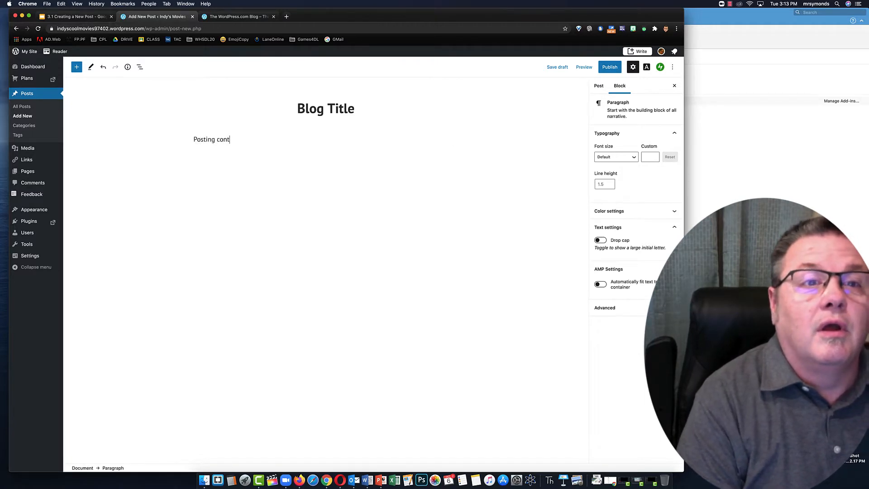
{"action": "type", "text": "ent in my "}
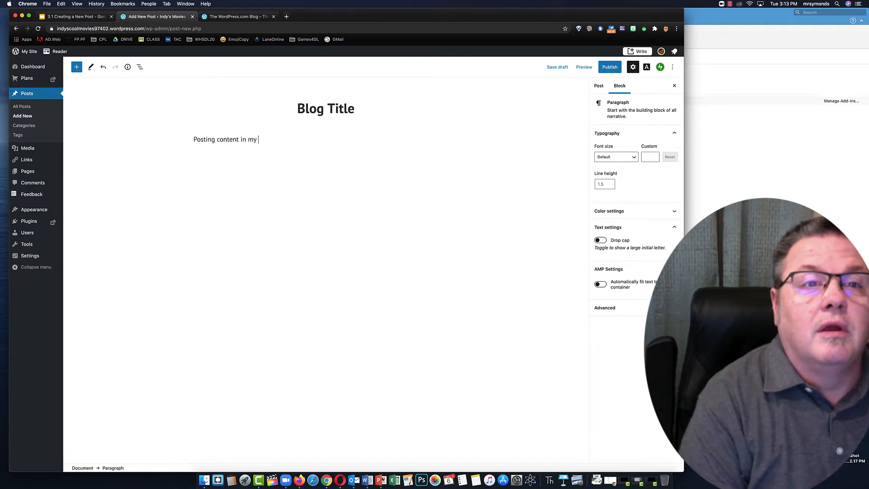
{"action": "type", "text": "blog post"}
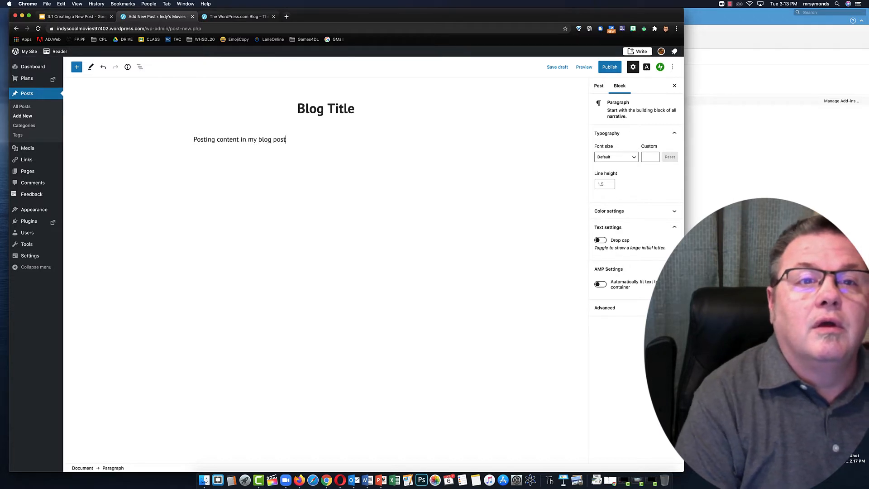
{"action": "type", "text": "."}
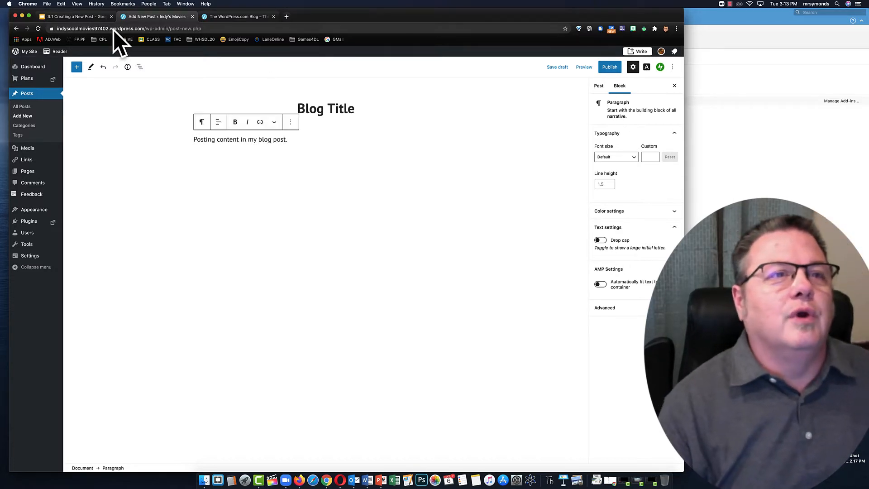
Step: Review the slide "The New Post Screen" in the Google Slides deck, and return to the WordPress post editor
{"action": "left_click", "coordinate": [98, 21]}
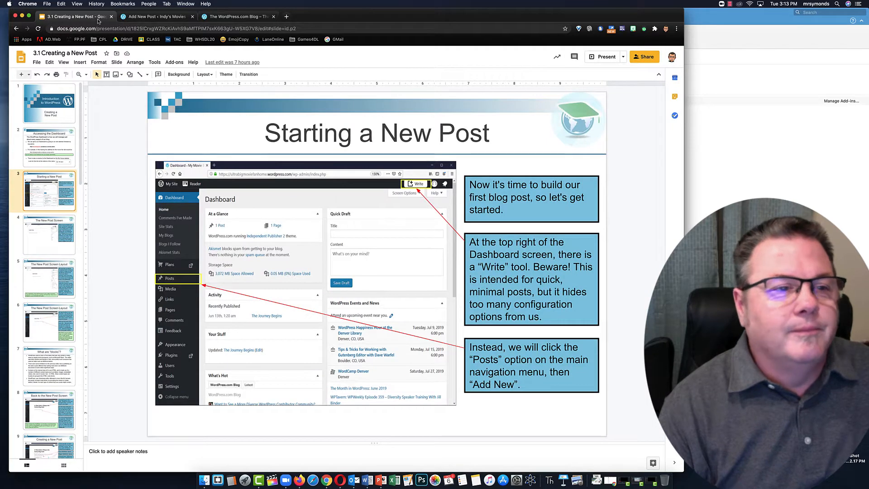
{"action": "left_click", "coordinate": [42, 247]}
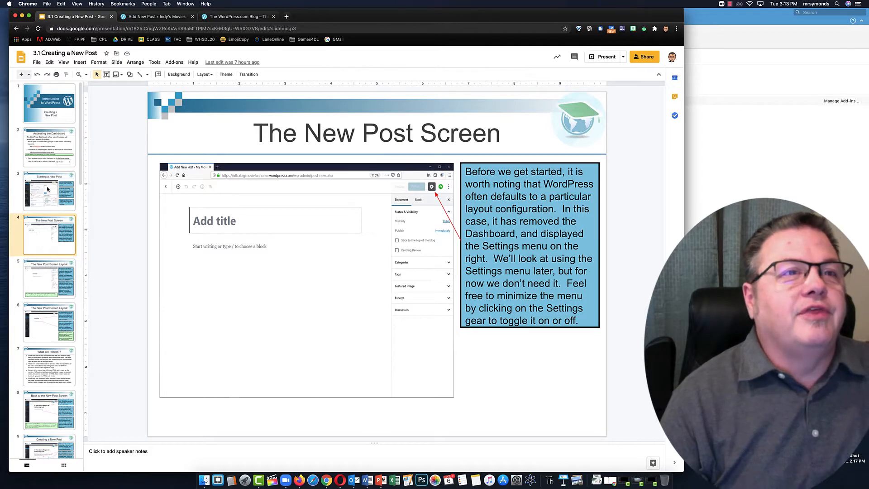
{"action": "left_click", "coordinate": [149, 17]}
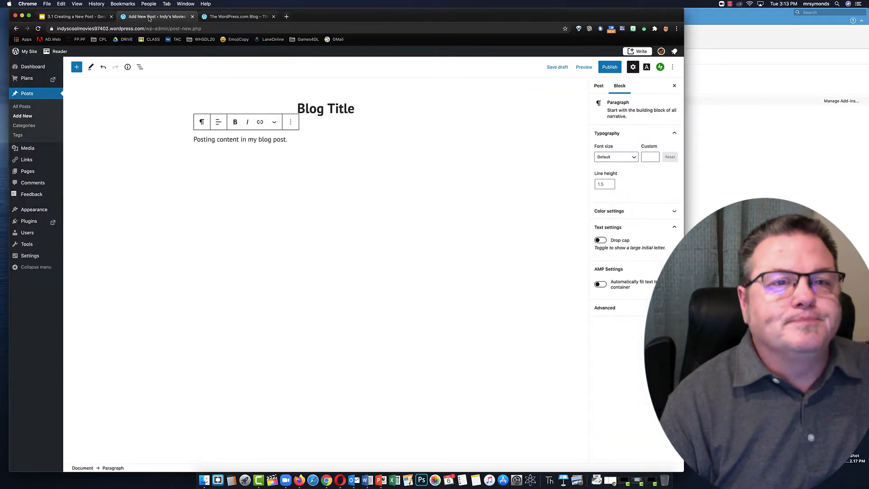
Step: Turn the post editor's Fullscreen mode on and back off
{"action": "left_click", "coordinate": [673, 68]}
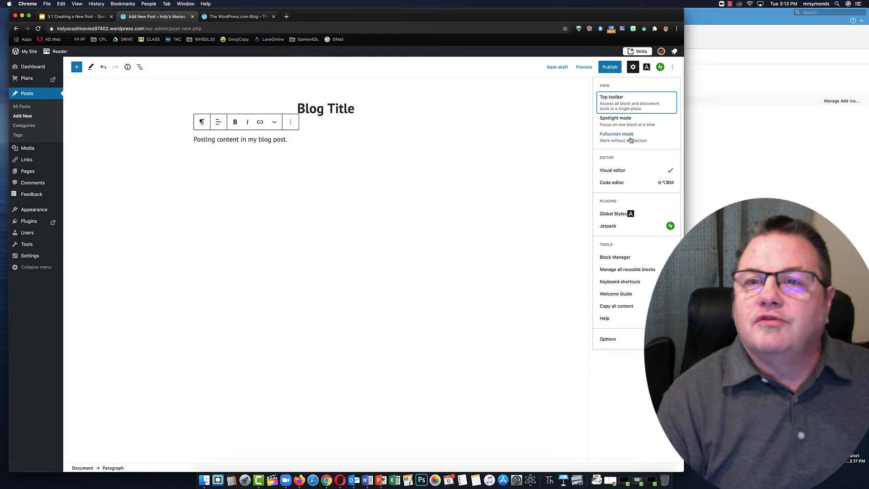
{"action": "left_click", "coordinate": [631, 139]}
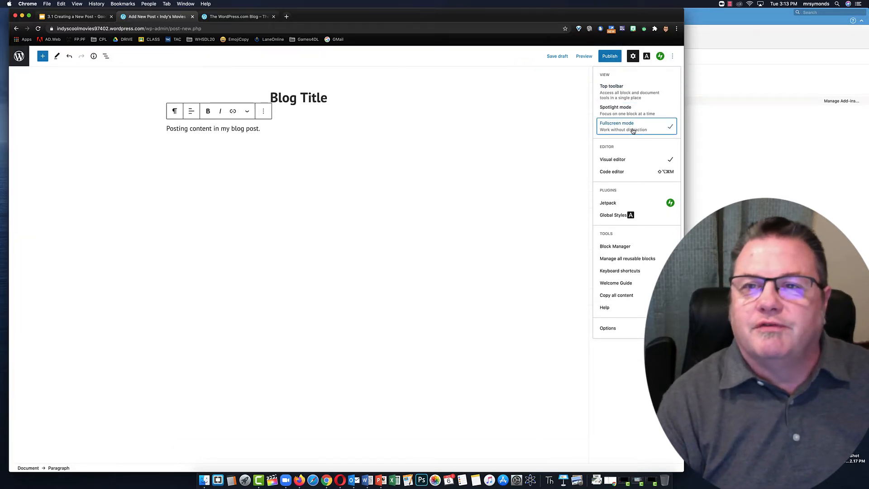
{"action": "left_click", "coordinate": [633, 131]}
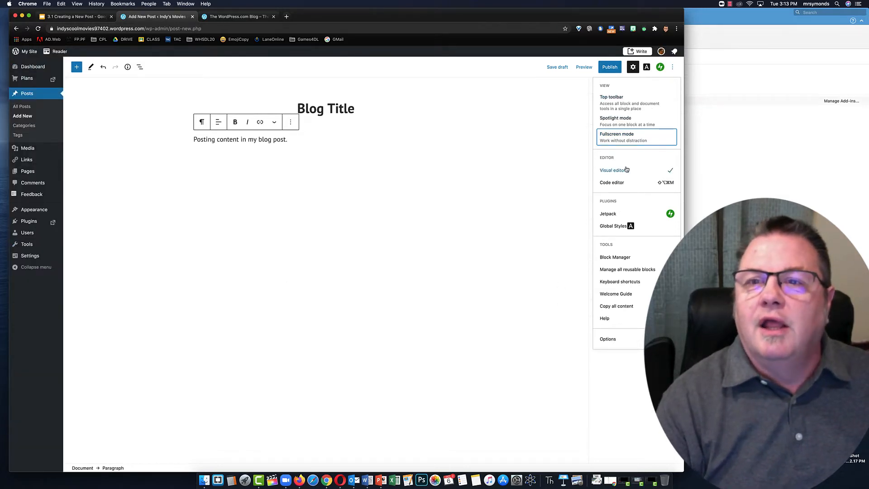
Step: Hide the post editor's settings sidebar and show it again, repeating the toggle once more
{"action": "left_click", "coordinate": [634, 68]}
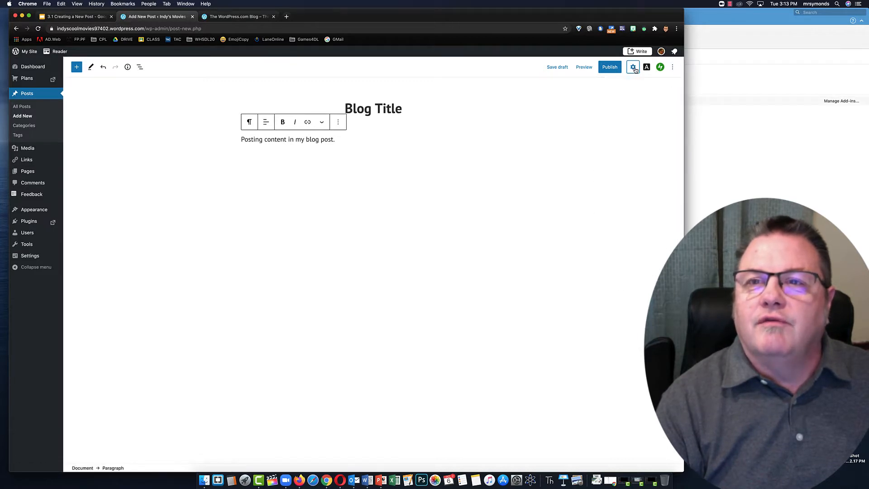
{"action": "left_click", "coordinate": [634, 68]}
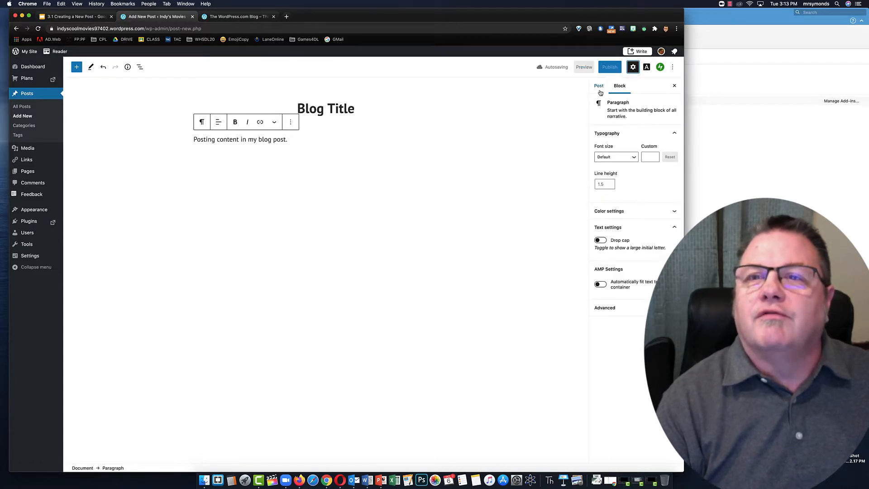
{"action": "left_click", "coordinate": [632, 68]}
{"action": "left_click", "coordinate": [632, 68]}
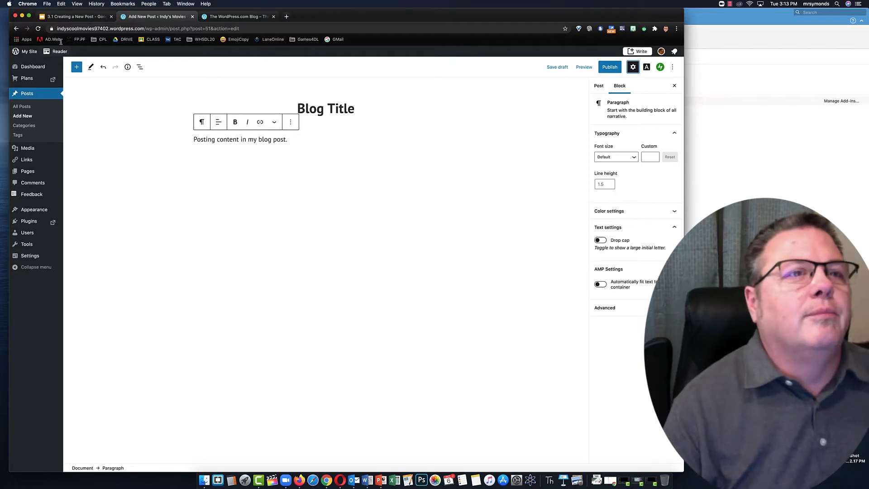
Step: Switch to the Google Slides deck and read the slides from "The New Post Screen Layout" through "Back to the New Post Screen"
{"action": "left_click", "coordinate": [73, 17]}
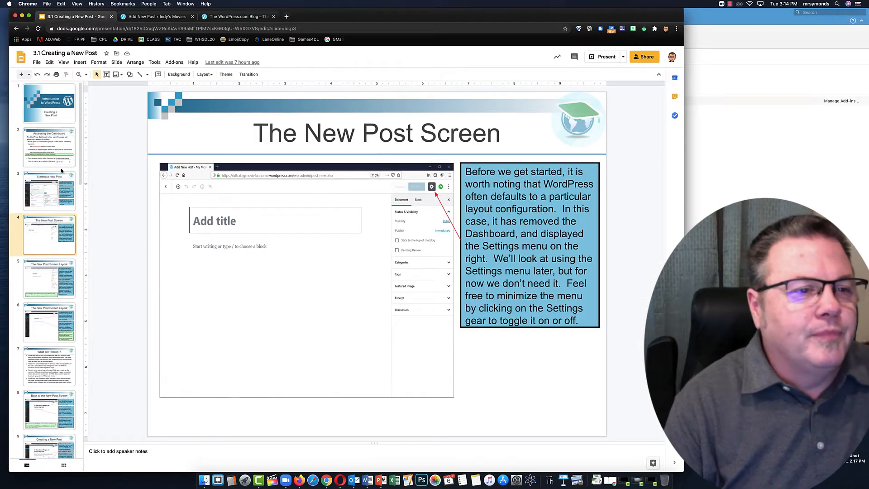
{"action": "left_click", "coordinate": [40, 287]}
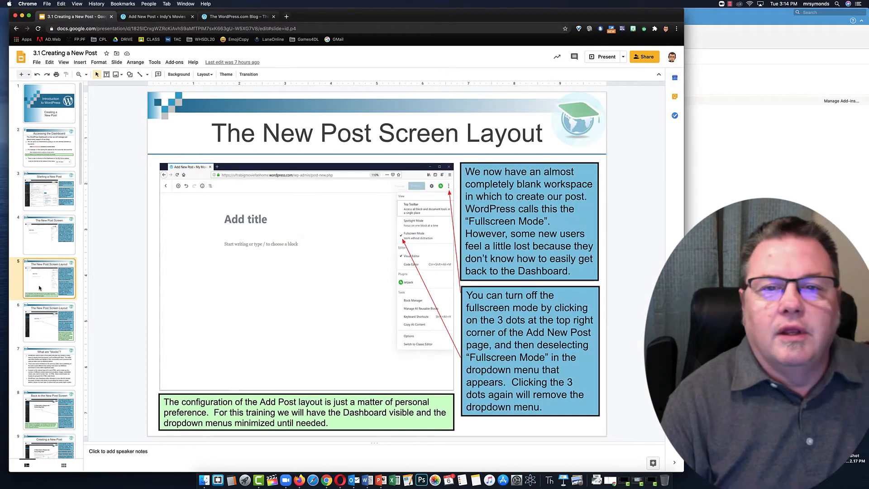
{"action": "left_click", "coordinate": [39, 321]}
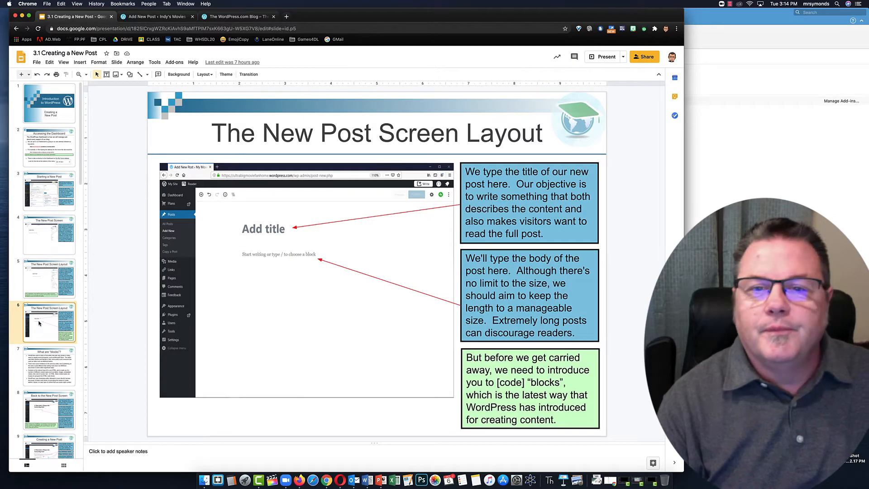
{"action": "scroll", "coordinate": [39, 323], "scroll_direction": "down", "scroll_amount": 1}
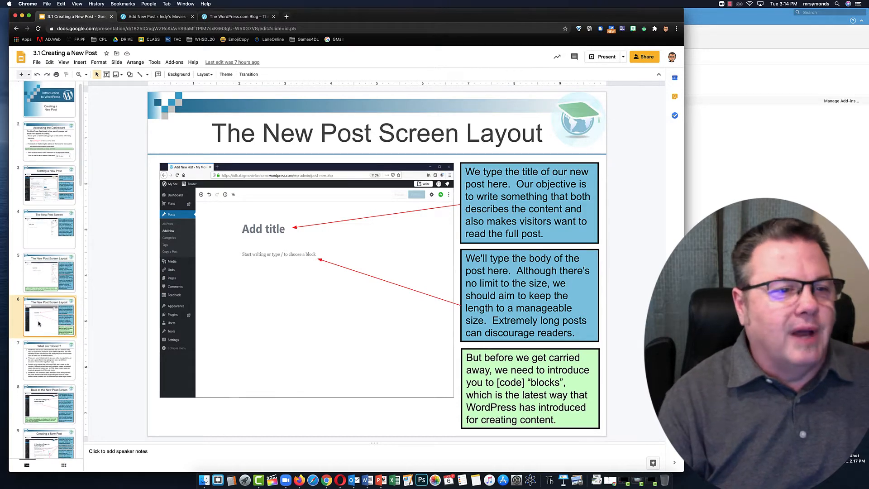
{"action": "scroll", "coordinate": [39, 323], "scroll_direction": "down", "scroll_amount": 1}
{"action": "left_click", "coordinate": [34, 356]}
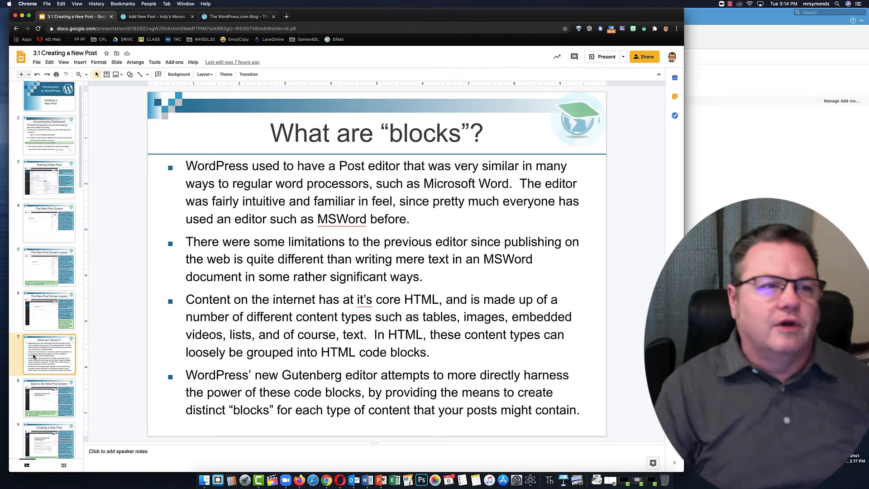
{"action": "left_click", "coordinate": [37, 409]}
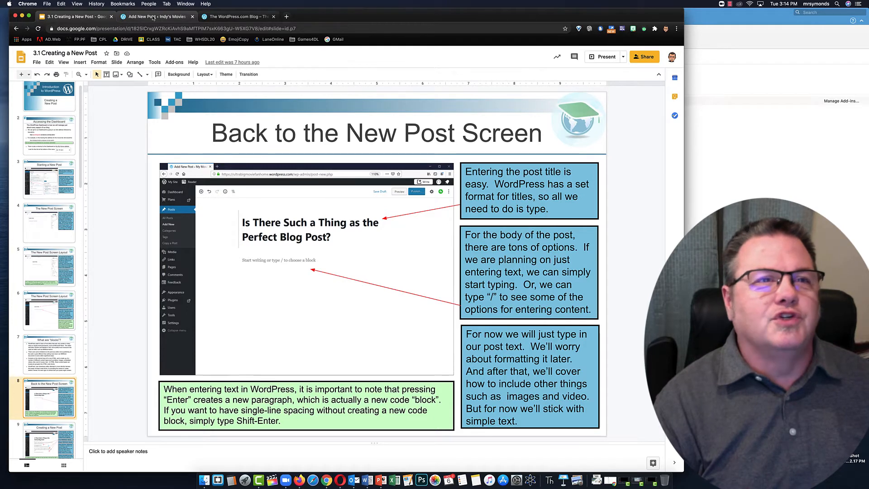
Step: Return to the WordPress post editor and add a second paragraph reading "this is stuff" below the first one
{"action": "left_click", "coordinate": [153, 17]}
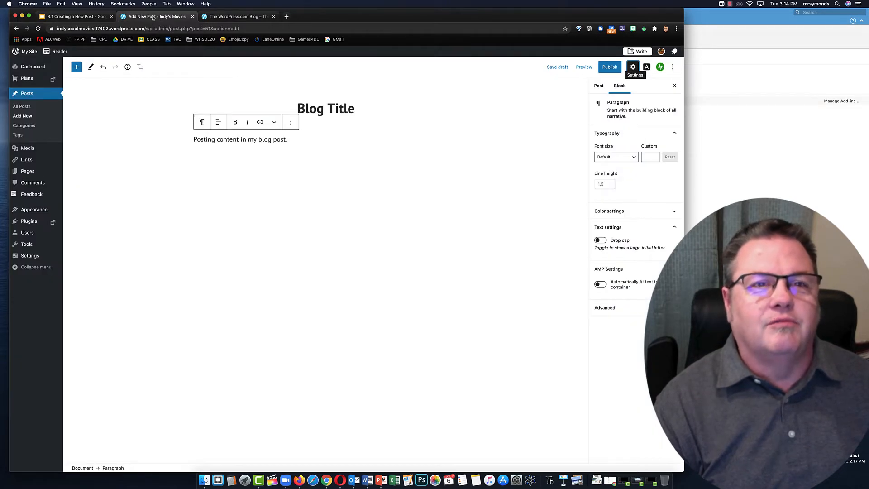
{"action": "left_click", "coordinate": [290, 140]}
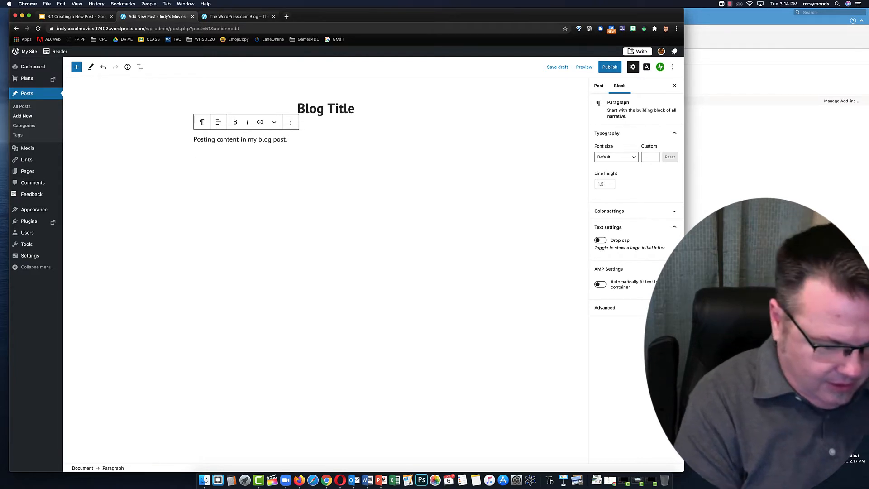
{"action": "type", "text": "this is"}
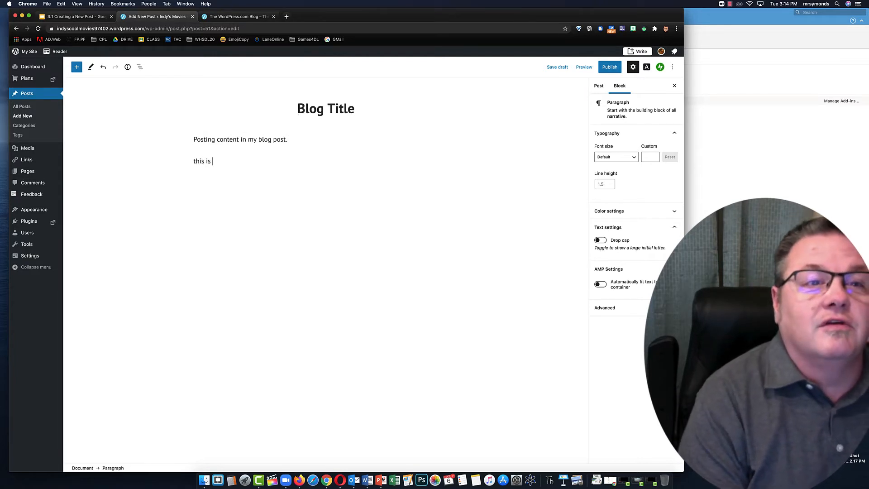
{"action": "type", "text": " stuff"}
Step: Add a single-spaced line reading "this is more stuff" directly under "this is stuff" within the same paragraph block
{"action": "key", "text": "Return"}
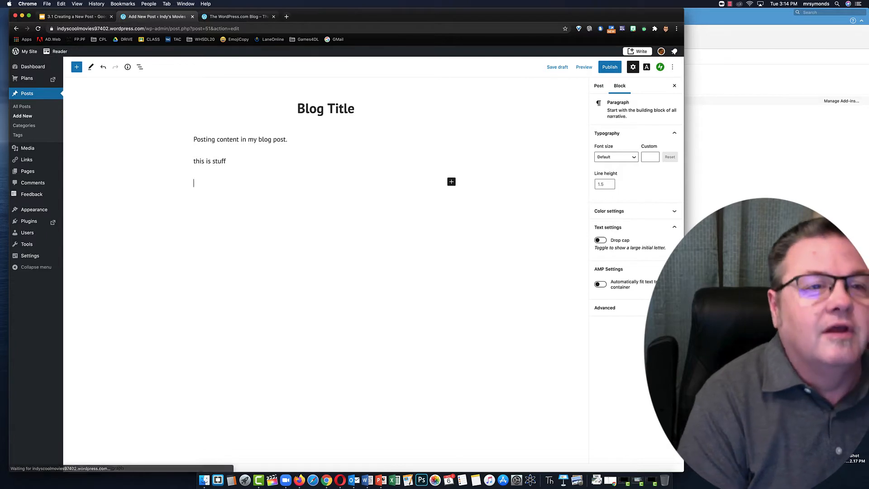
{"action": "key", "text": "BackSpace"}
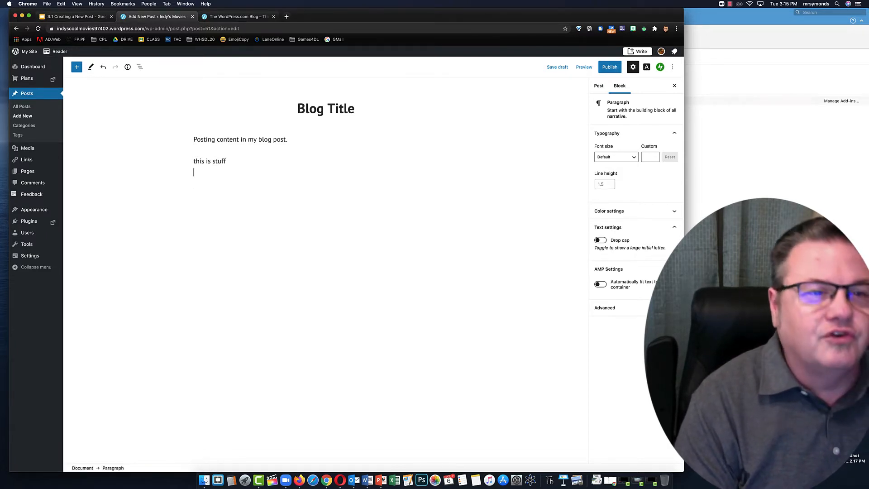
{"action": "type", "text": "this "}
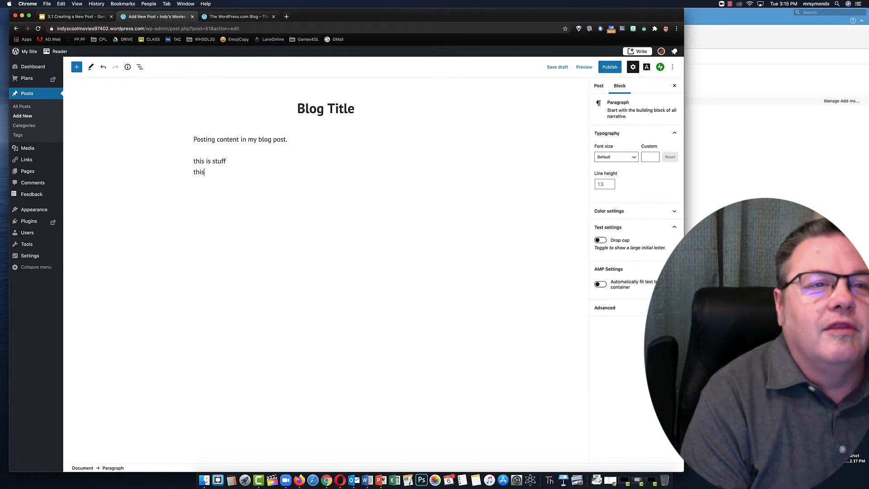
{"action": "type", "text": "is more"}
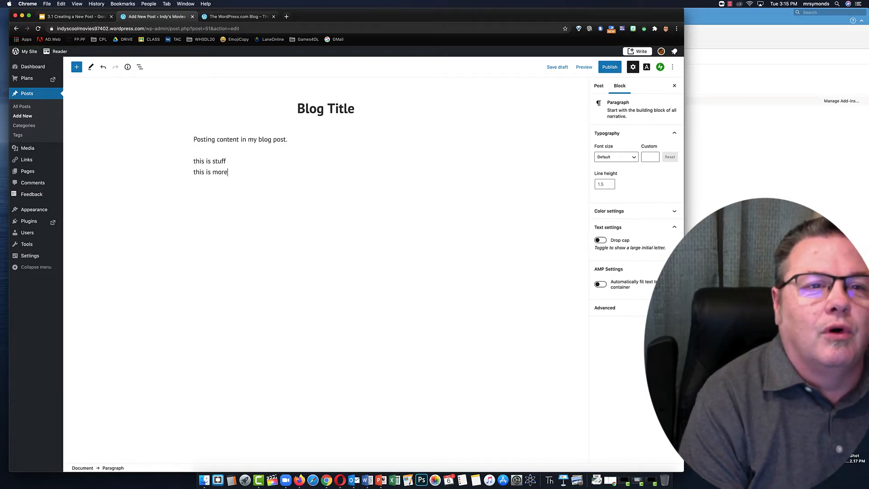
{"action": "type", "text": " stuff"}
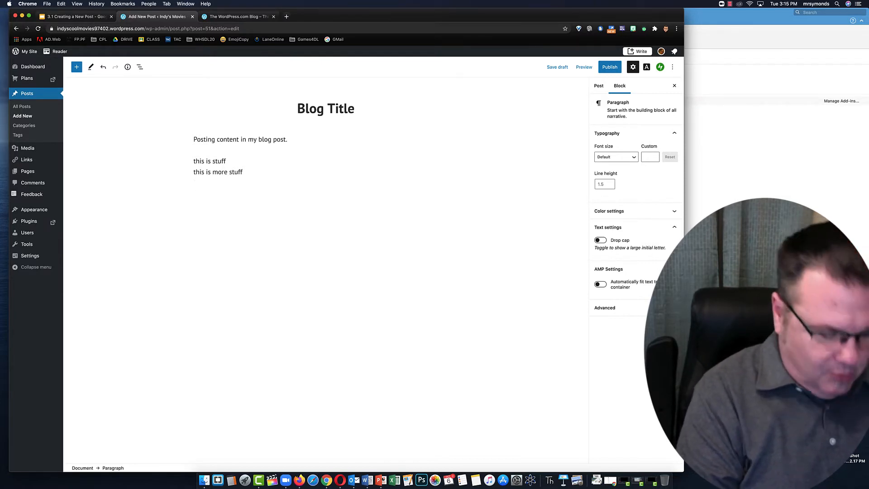
Step: Leave several blank lines below "this is more stuff" and add the line "This is content way below"
{"action": "key", "text": "Return"}
{"action": "key", "text": "Return"}
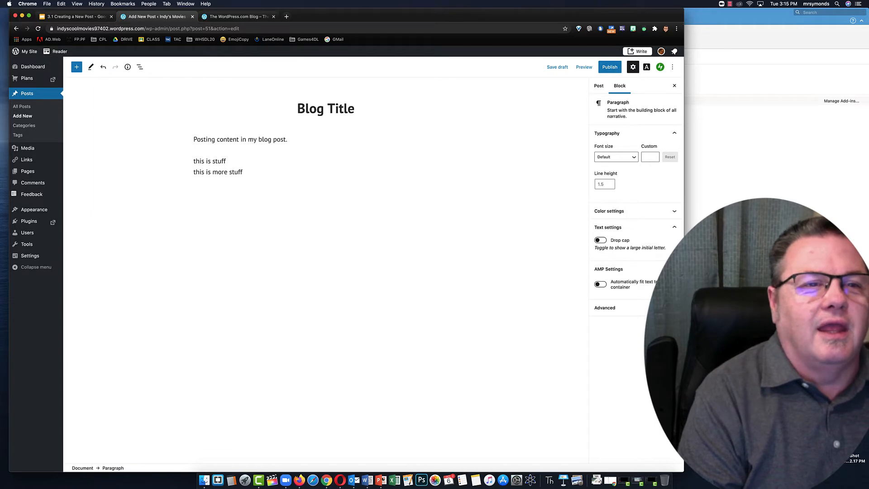
{"action": "type", "text": "This "}
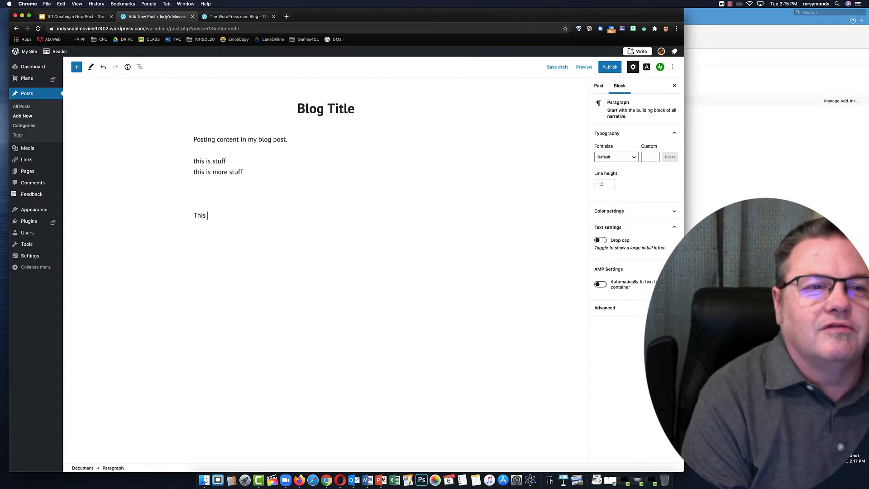
{"action": "type", "text": "is content w"}
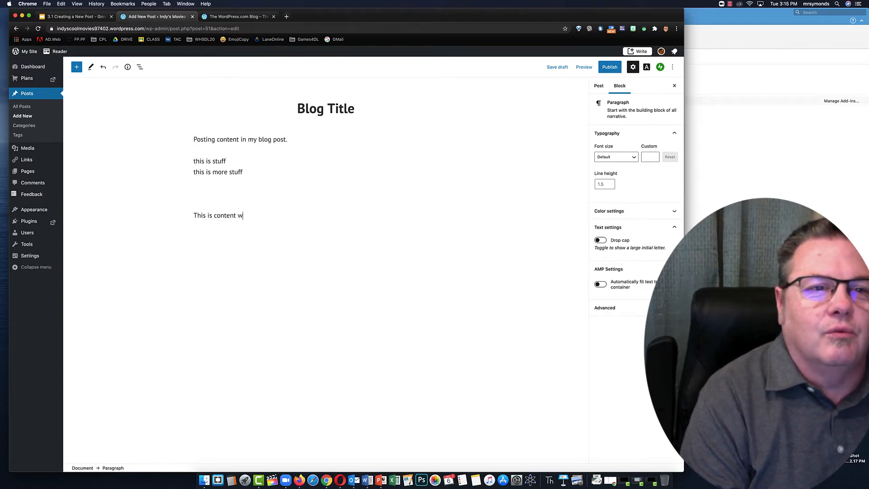
{"action": "type", "text": "ay below"}
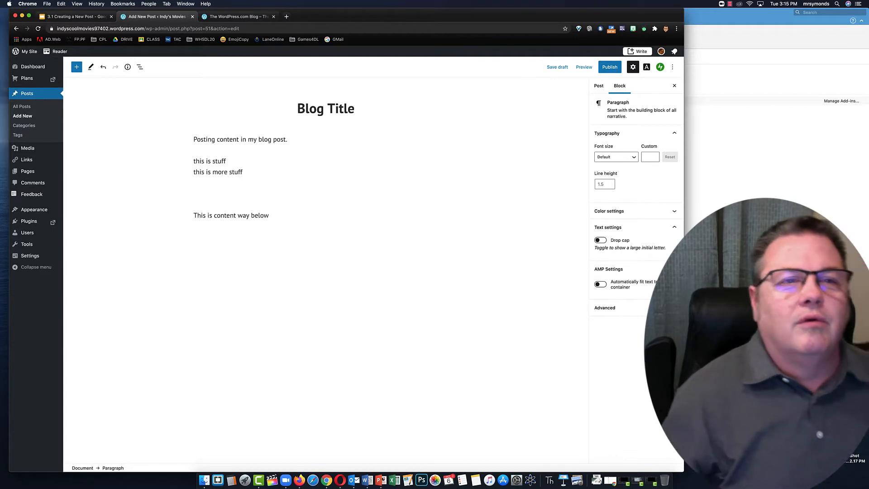
Step: Switch to the Google Slides deck and read the "Creating a New Post" and first "Using Blocks to Create a Post" slides
{"action": "left_click", "coordinate": [73, 17]}
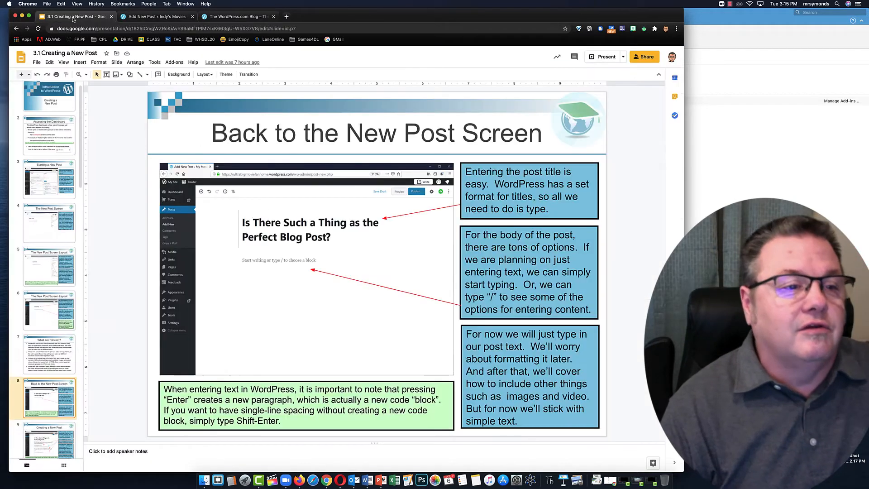
{"action": "scroll", "coordinate": [52, 410], "scroll_direction": "down", "scroll_amount": 2}
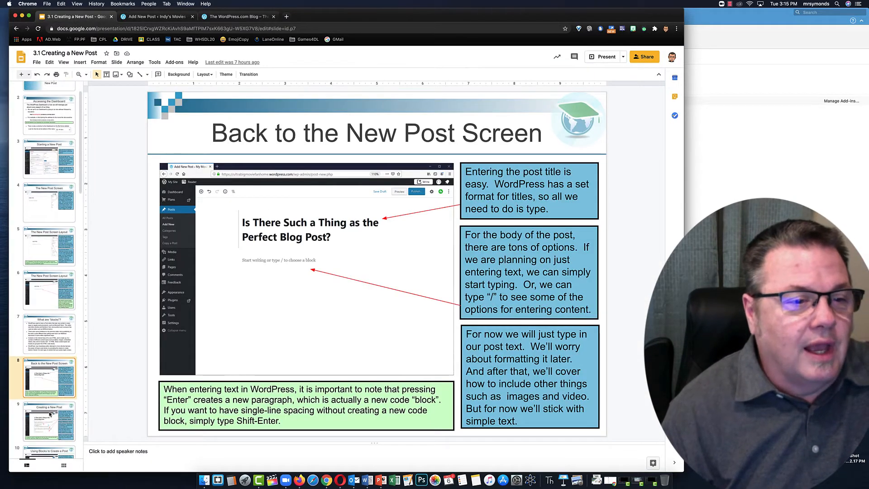
{"action": "left_click", "coordinate": [44, 425]}
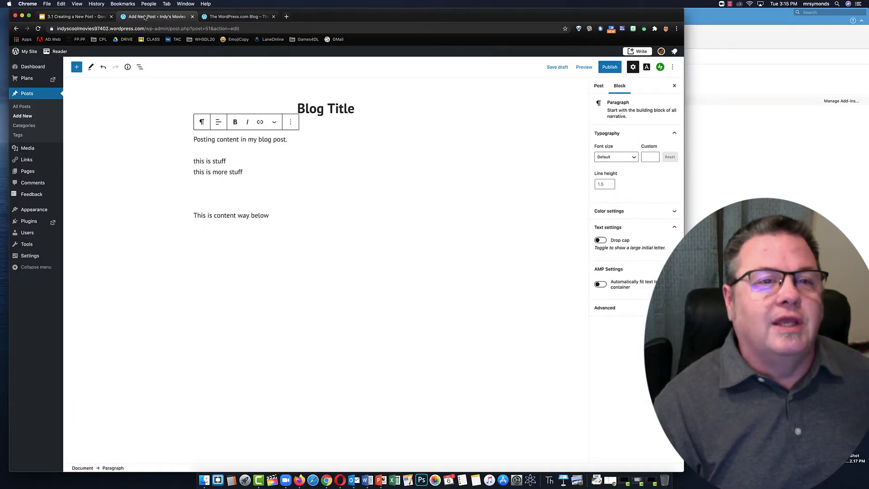
{"action": "left_click", "coordinate": [76, 16]}
{"action": "scroll", "coordinate": [52, 318], "scroll_direction": "down", "scroll_amount": 3}
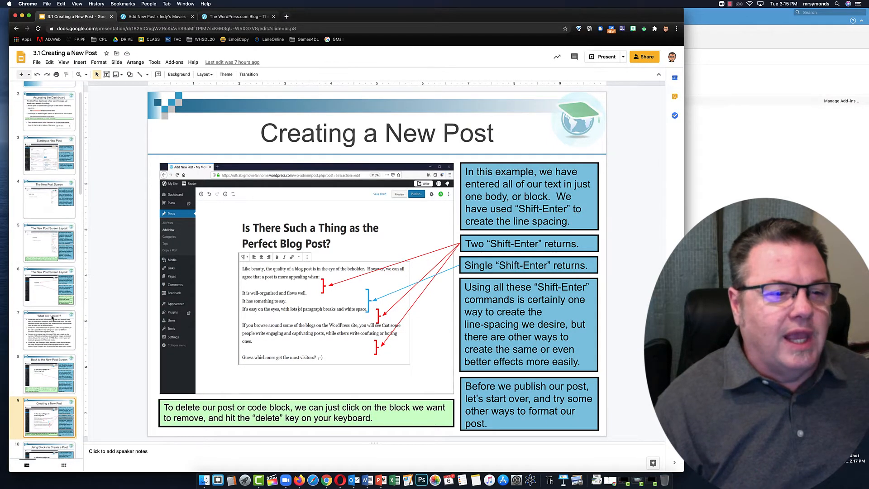
{"action": "scroll", "coordinate": [52, 318], "scroll_direction": "down", "scroll_amount": 1}
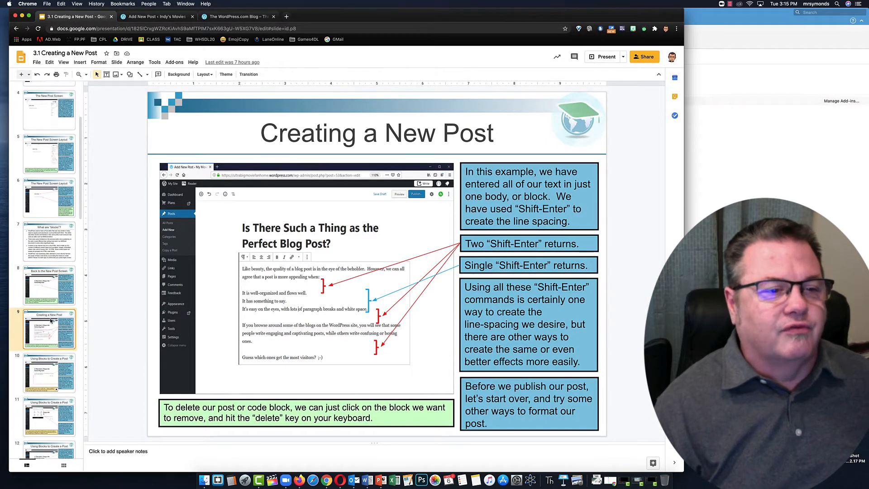
{"action": "left_click", "coordinate": [42, 384]}
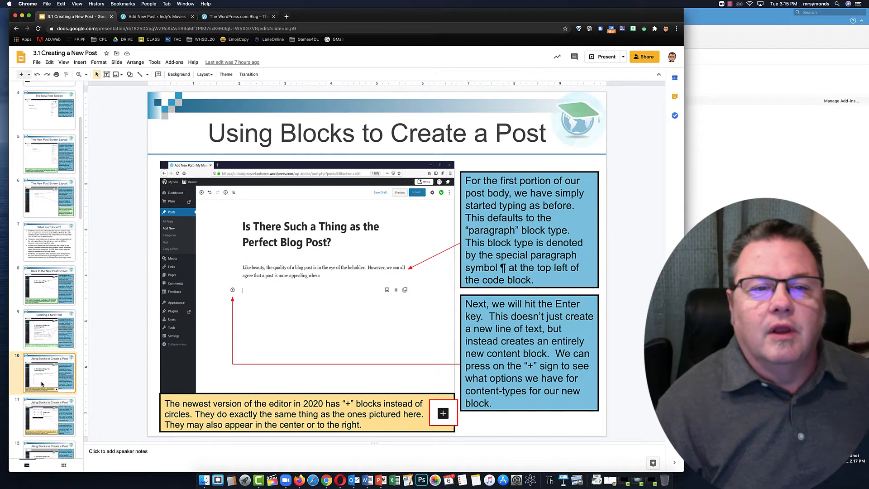
Step: Return to the WordPress post editor and delete all body text below "Posting content in my blog post."
{"action": "left_click", "coordinate": [158, 18]}
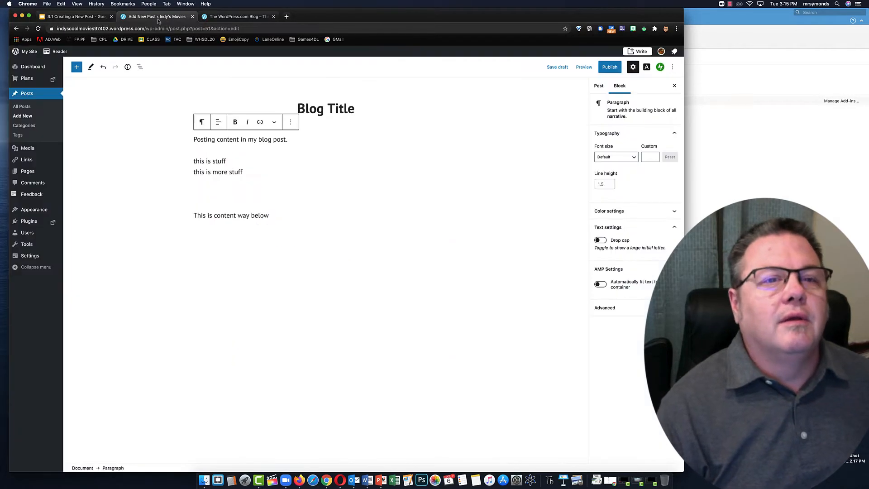
{"action": "left_click_drag", "start_coordinate": [277, 217], "coordinate": [192, 164]}
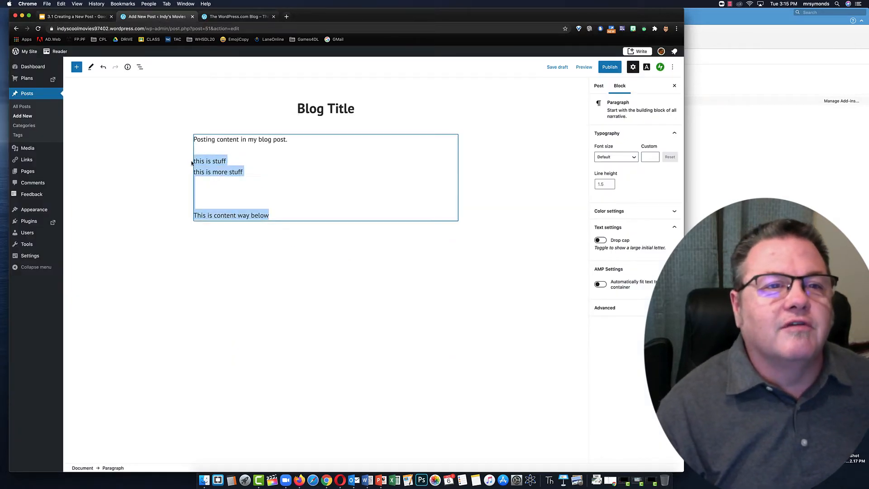
{"action": "key", "text": "BackSpace"}
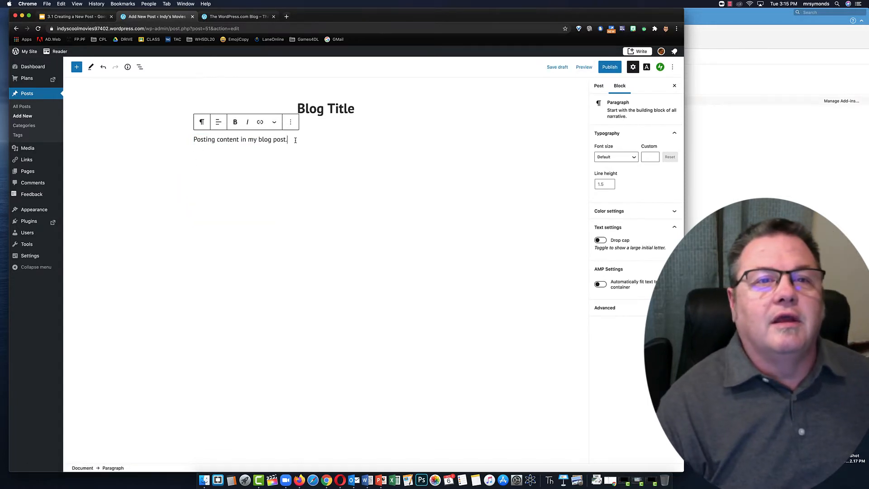
Step: Start an empty paragraph block, view its block options, dismiss them and undo the last change
{"action": "key", "text": "Return"}
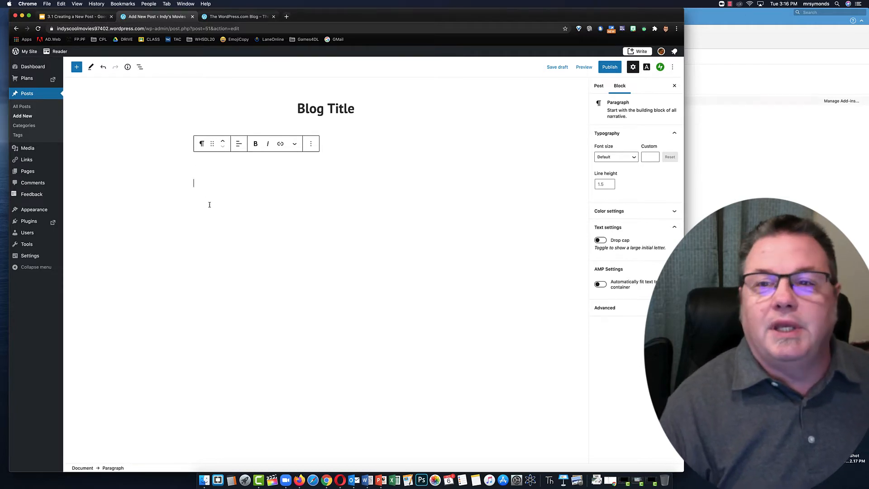
{"action": "left_click", "coordinate": [311, 143]}
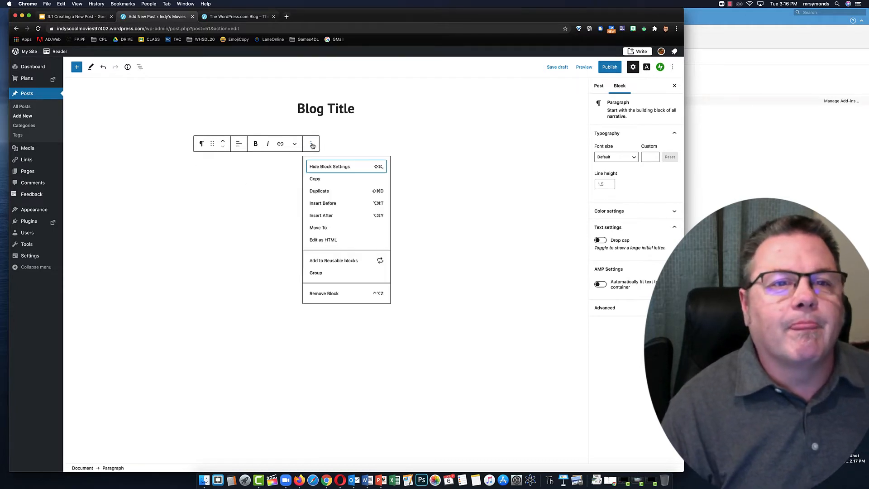
{"action": "left_click", "coordinate": [442, 158]}
{"action": "key", "text": "super+z"}
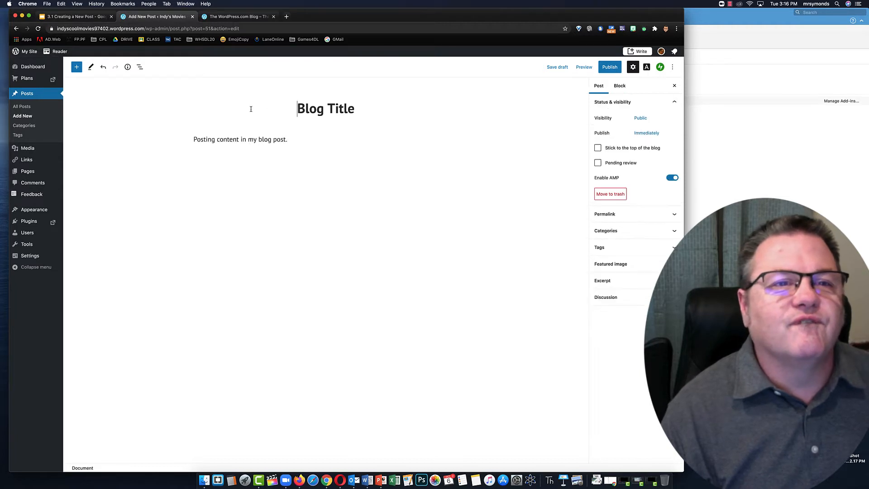
Step: Start a new block below "Posting content in my blog post." and open the full block library to browse all block types
{"action": "left_click", "coordinate": [299, 144]}
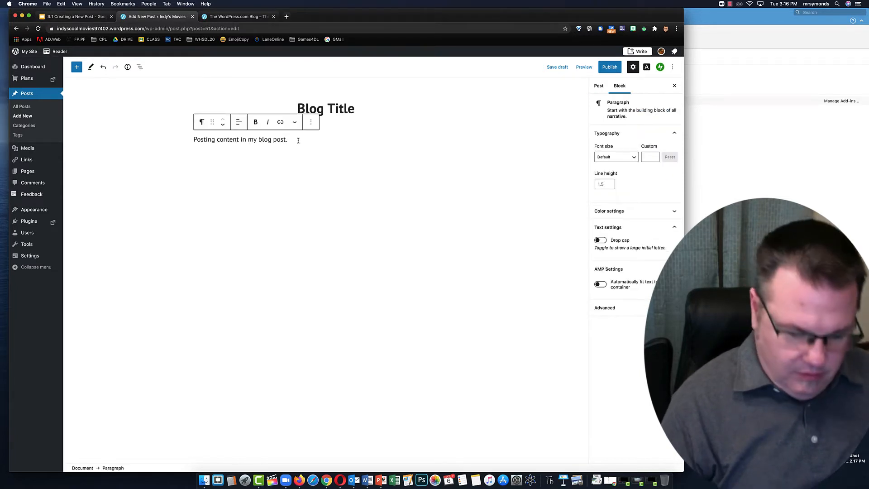
{"action": "key", "text": "Return"}
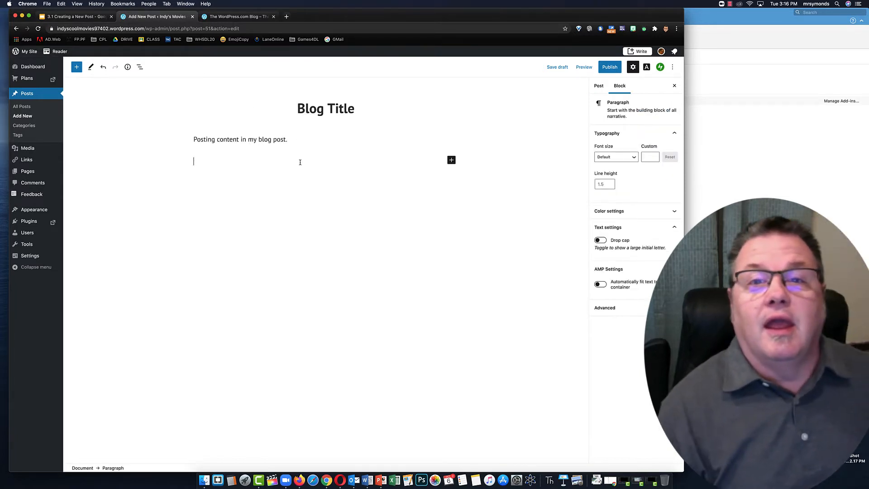
{"action": "left_click", "coordinate": [451, 160]}
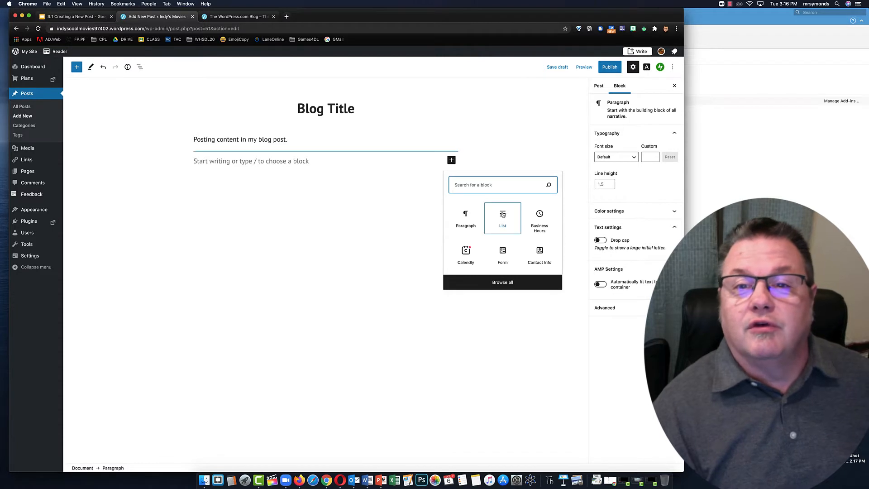
{"action": "left_click", "coordinate": [504, 281]}
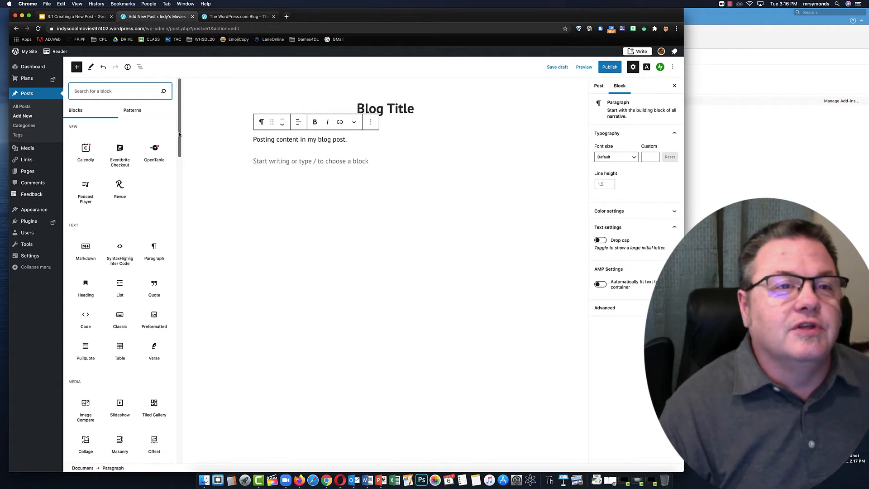
{"action": "left_click_drag", "start_coordinate": [179, 139], "coordinate": [206, 94]}
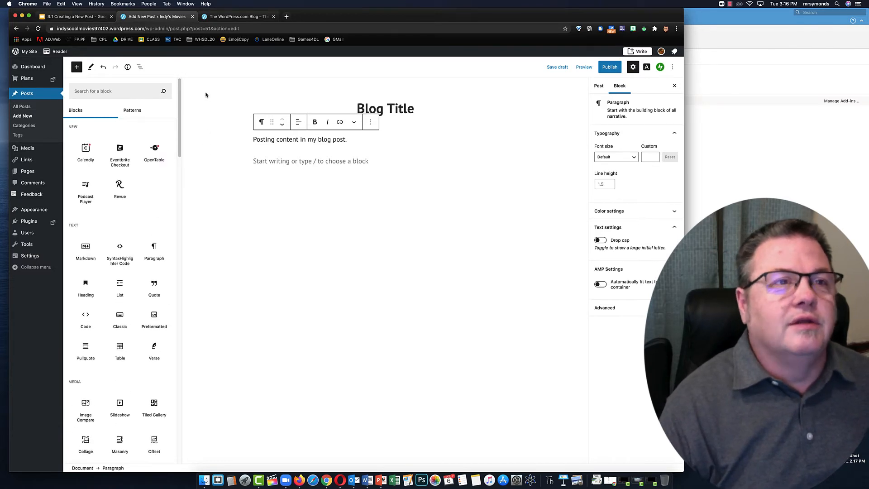
Step: Switch to the Google Slides deck and read slides 11 and 12 on using blocks to create a post
{"action": "left_click", "coordinate": [89, 17]}
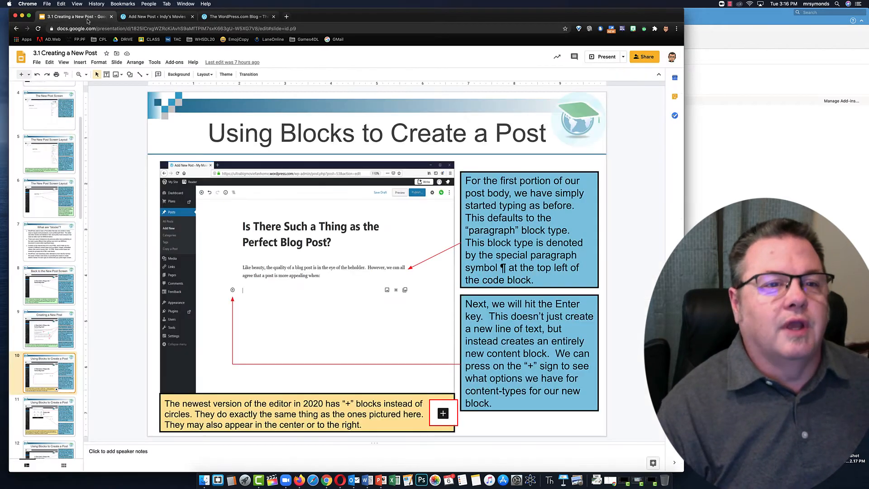
{"action": "left_click", "coordinate": [45, 421]}
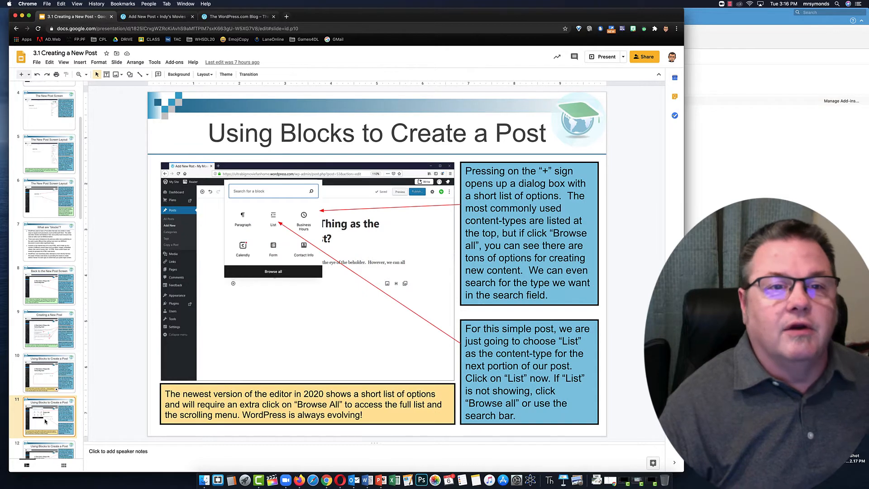
{"action": "key", "text": "Down"}
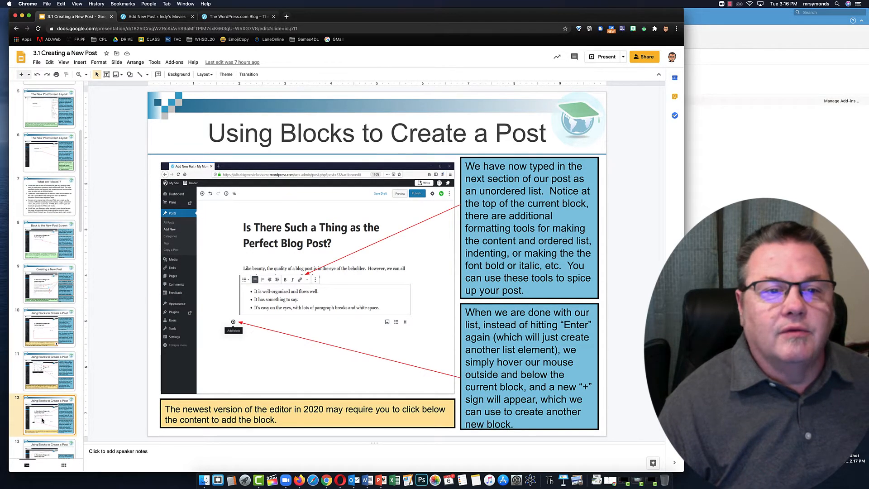
Step: Return to the WordPress post editor and insert a bulleted List block with the items "stuff", "more stuff" and "more stuff"
{"action": "left_click", "coordinate": [154, 18]}
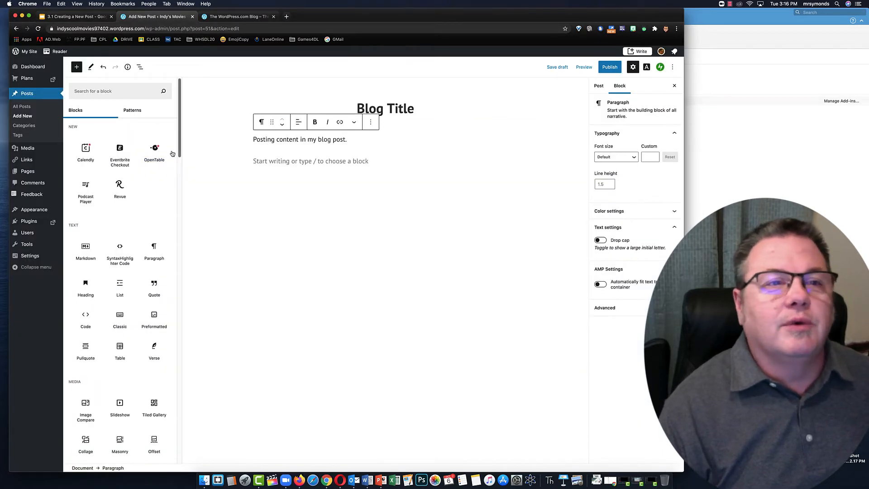
{"action": "left_click", "coordinate": [121, 289]}
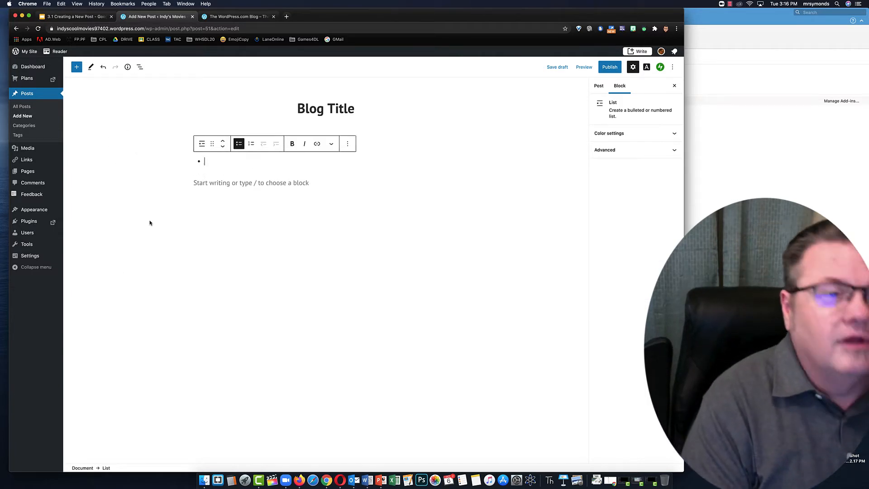
{"action": "type", "text": "stuff"}
{"action": "key", "text": "Return"}
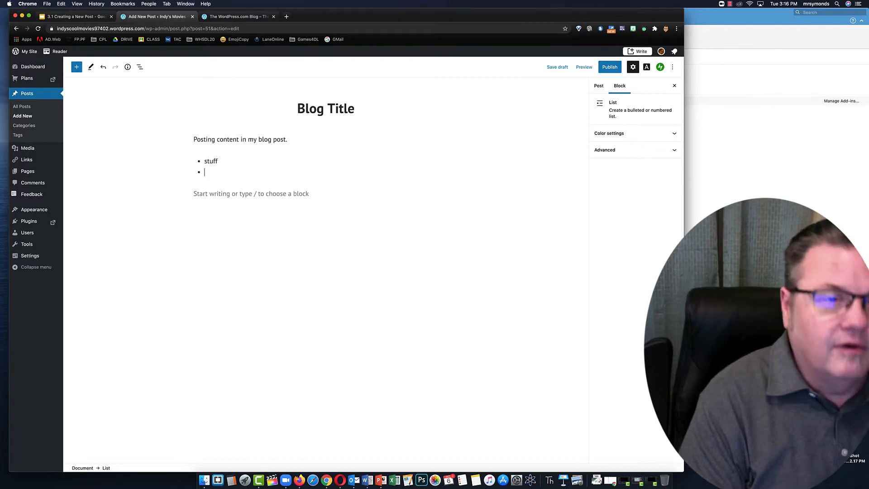
{"action": "type", "text": "more "}
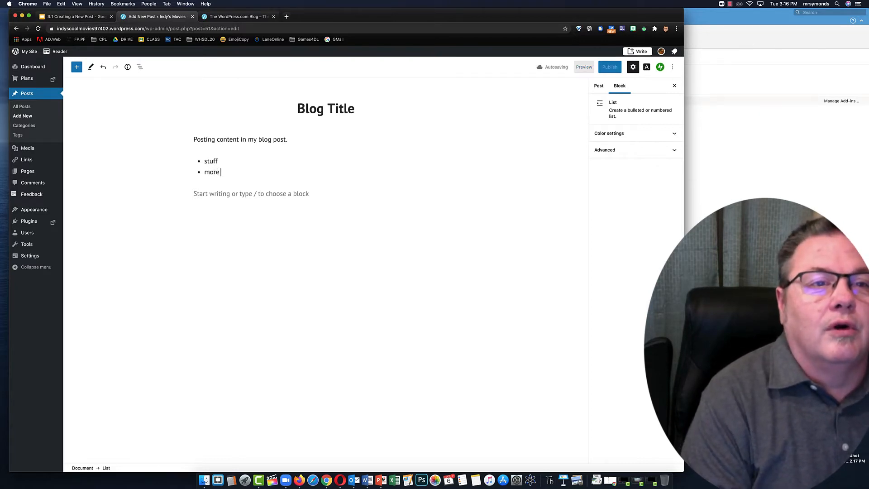
{"action": "type", "text": "stuff"}
{"action": "key", "text": "Return"}
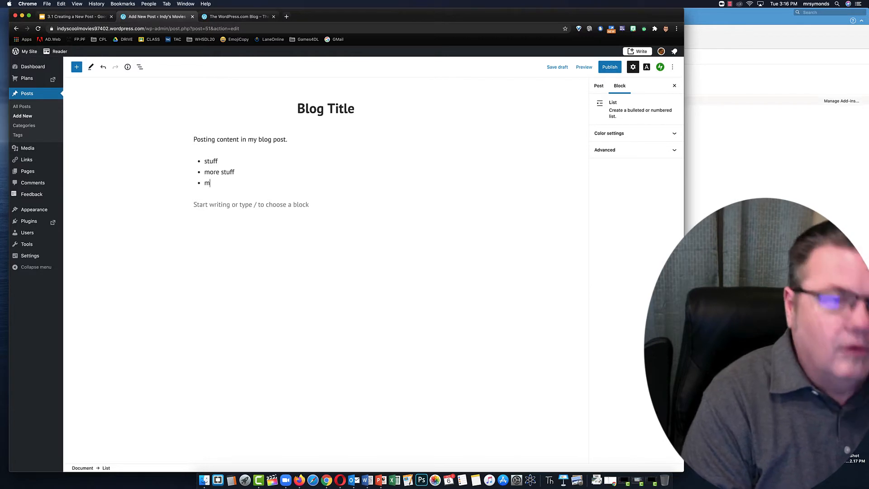
{"action": "type", "text": "more stuff"}
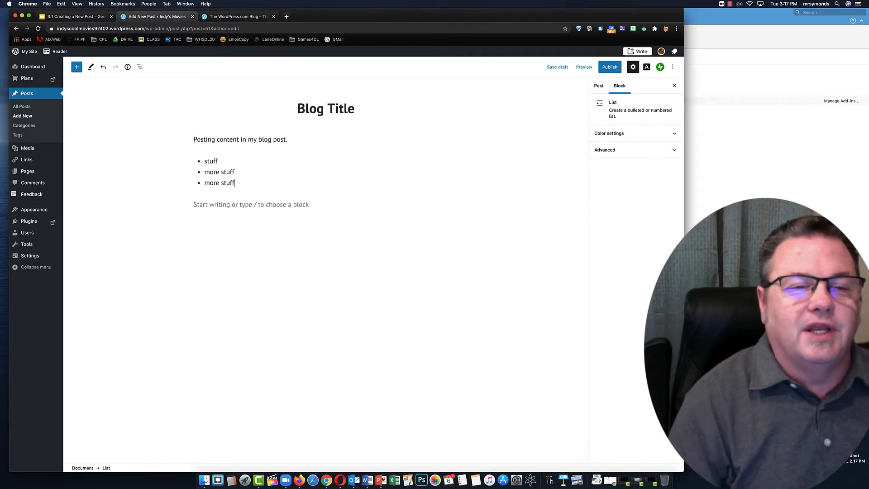
Step: Add a paragraph below the bulleted list reading "More stuff here wordpress blogs"
{"action": "left_click", "coordinate": [196, 204]}
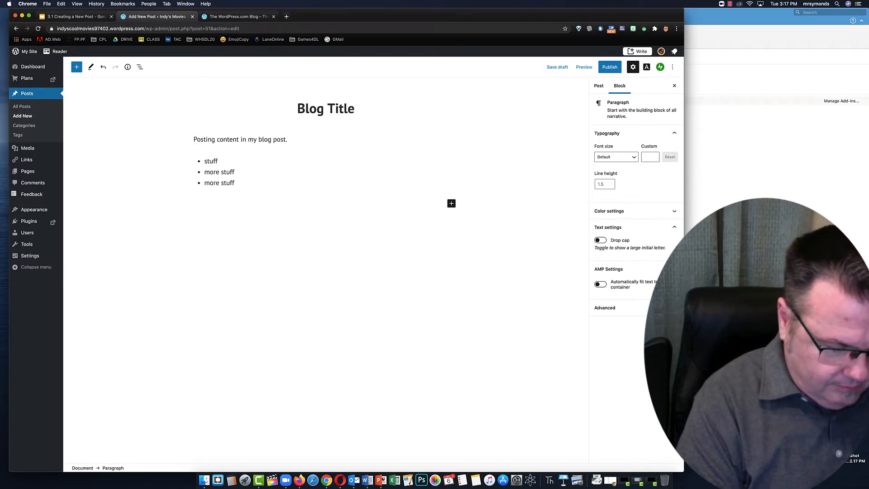
{"action": "type", "text": "Mor stu"}
{"action": "key", "text": "BackSpace"}
{"action": "key", "text": "BackSpace"}
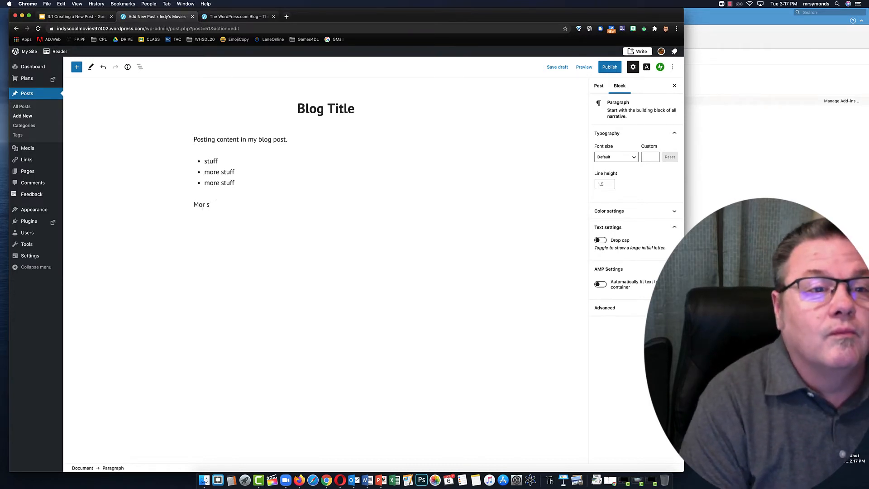
{"action": "type", "text": "e stuff "}
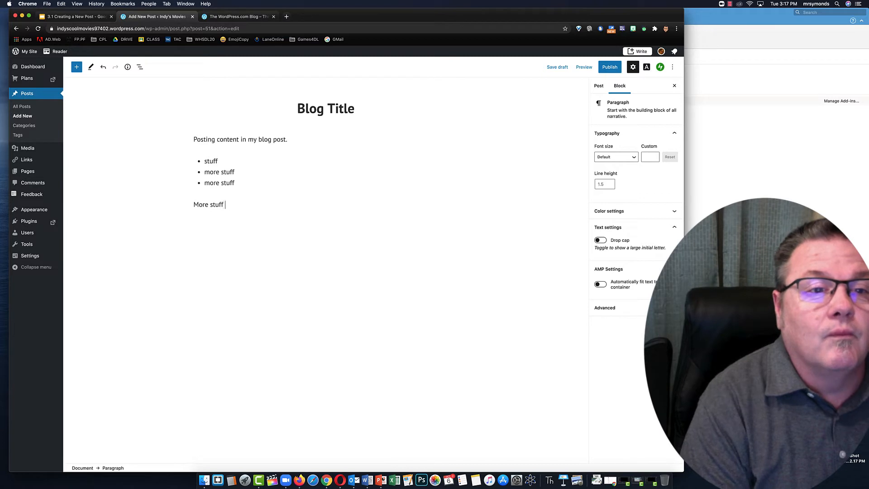
{"action": "type", "text": "here wor"}
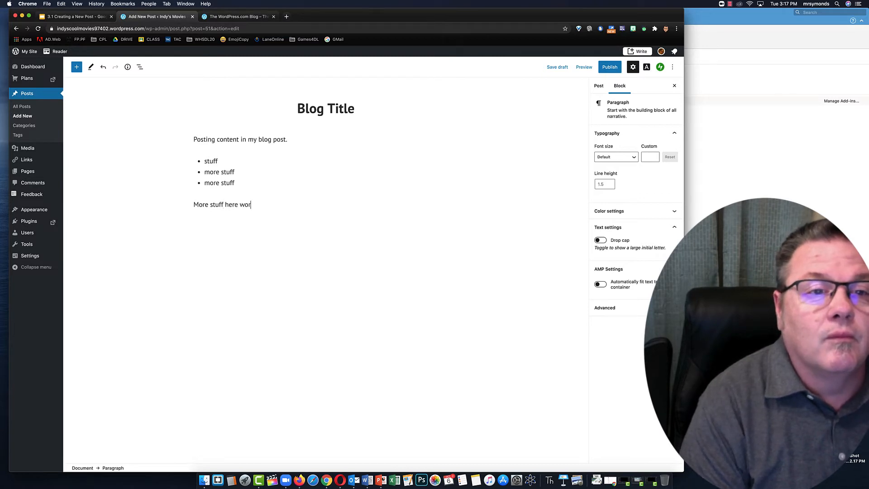
{"action": "type", "text": "dpress blogs"}
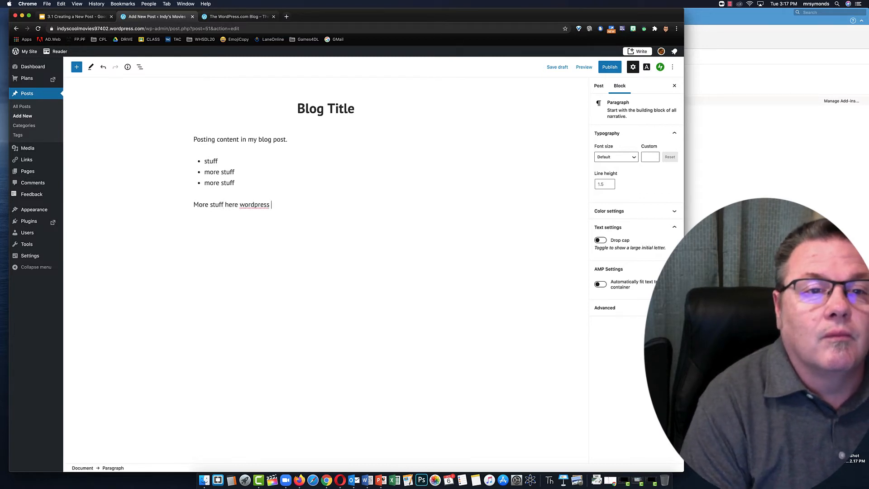
Step: Correct the capitalization of "wordpress" to "WordPress" in the paragraph below the list
{"action": "right_click", "coordinate": [257, 206]}
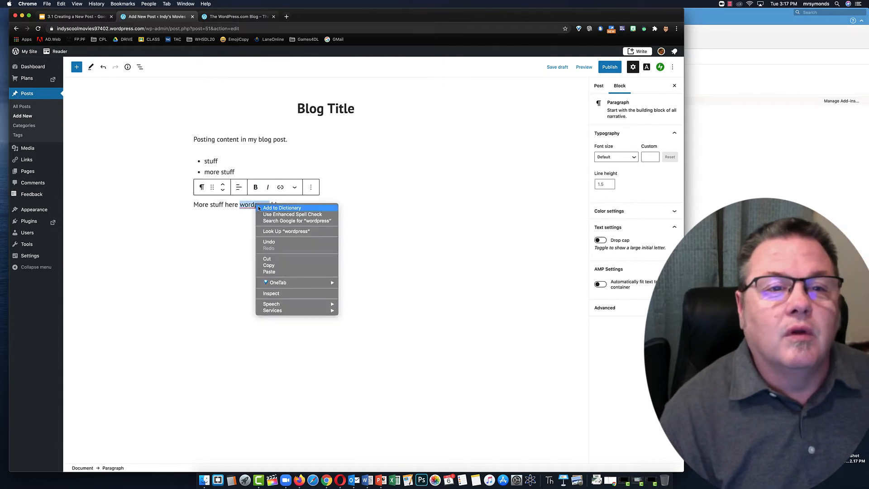
{"action": "key", "text": "Escape"}
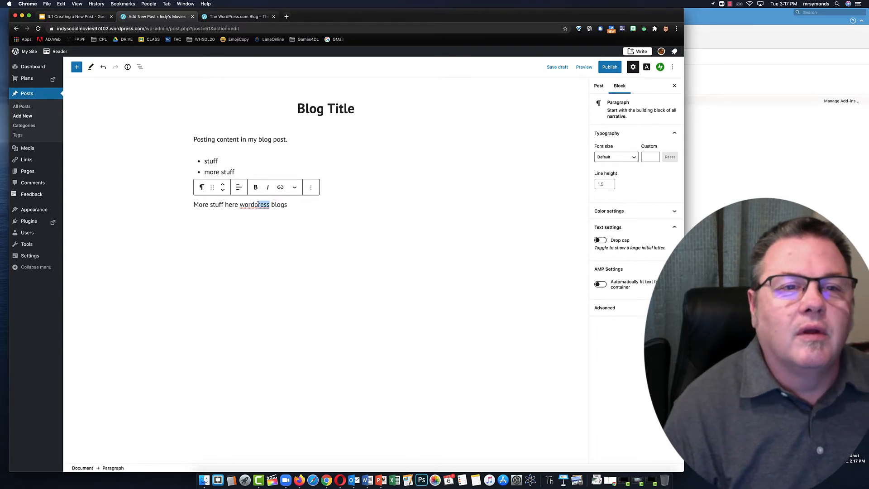
{"action": "left_click", "coordinate": [256, 205]}
{"action": "left_click_drag", "start_coordinate": [257, 204], "coordinate": [256, 222]}
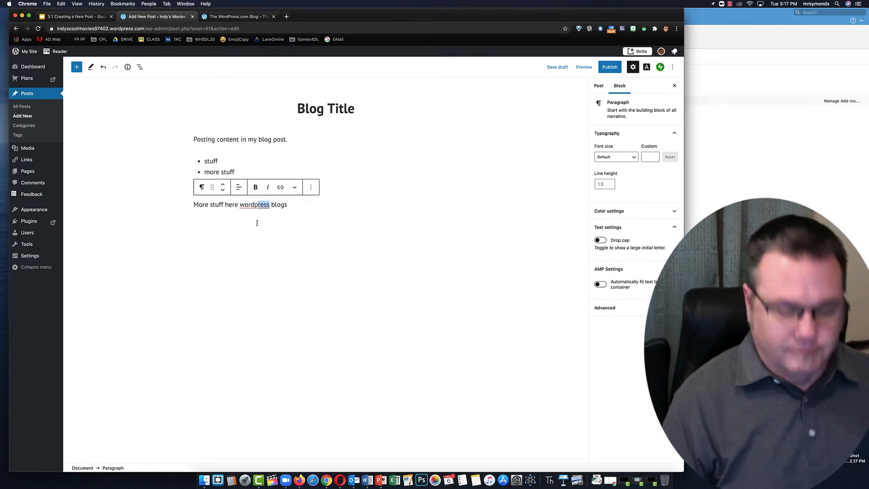
{"action": "key", "text": "super+z"}
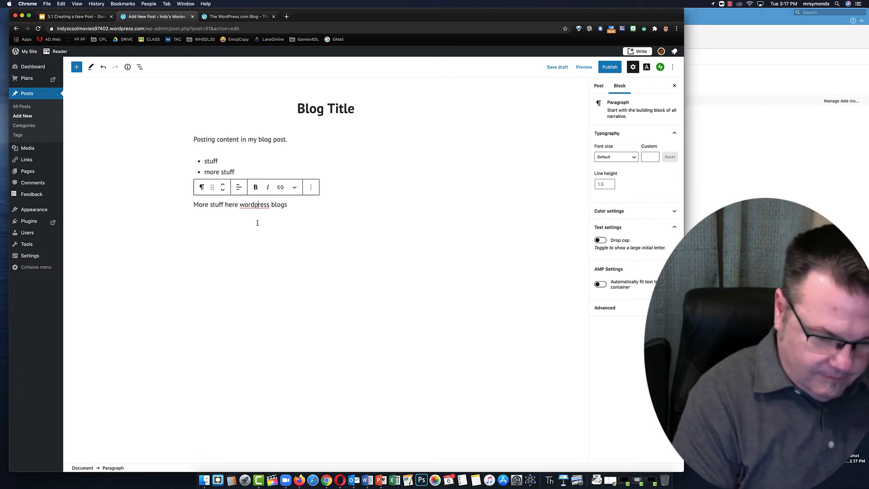
{"action": "key", "text": "BackSpace"}
{"action": "type", "text": "P"}
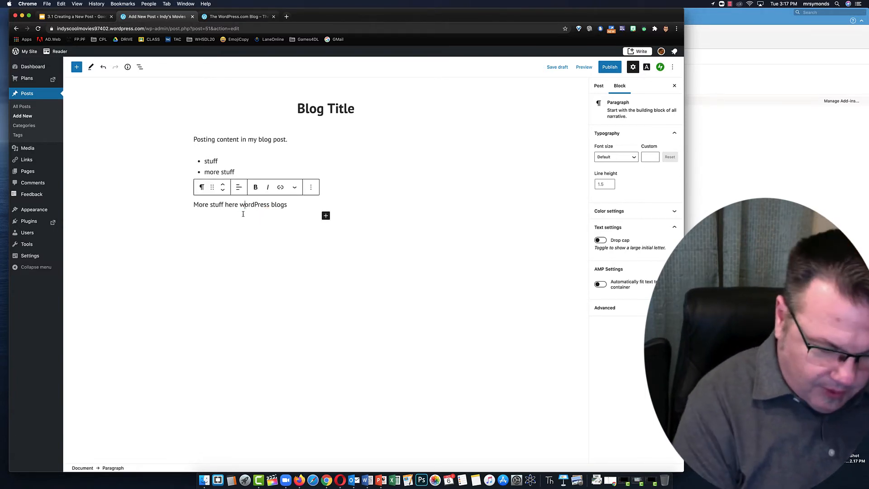
{"action": "key", "text": "BackSpace"}
{"action": "type", "text": "W"}
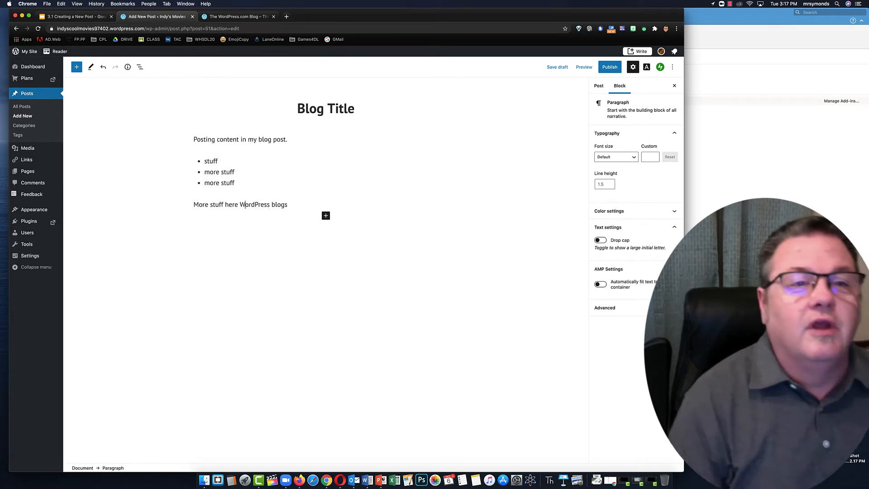
Step: Add a new paragraph reading "Whose blocks have the best stuff? ;-)" after the WordPress blogs line and make the word "best" bold
{"action": "left_click", "coordinate": [291, 206]}
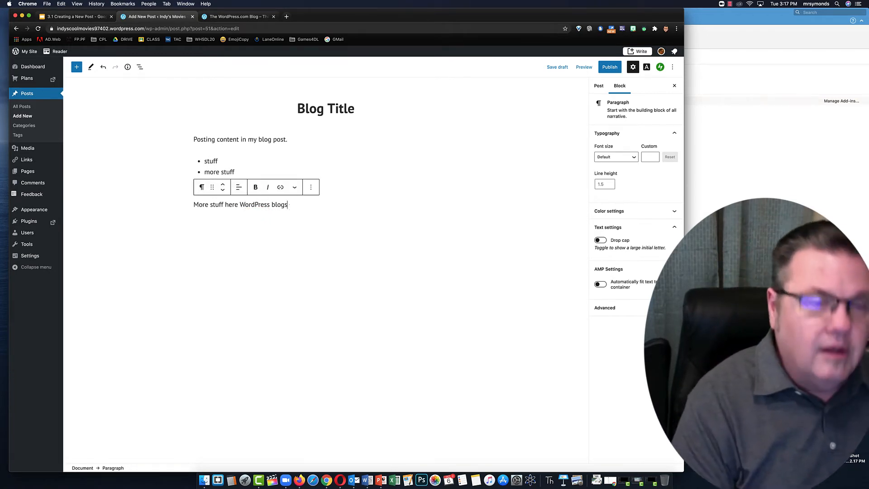
{"action": "key", "text": "Return"}
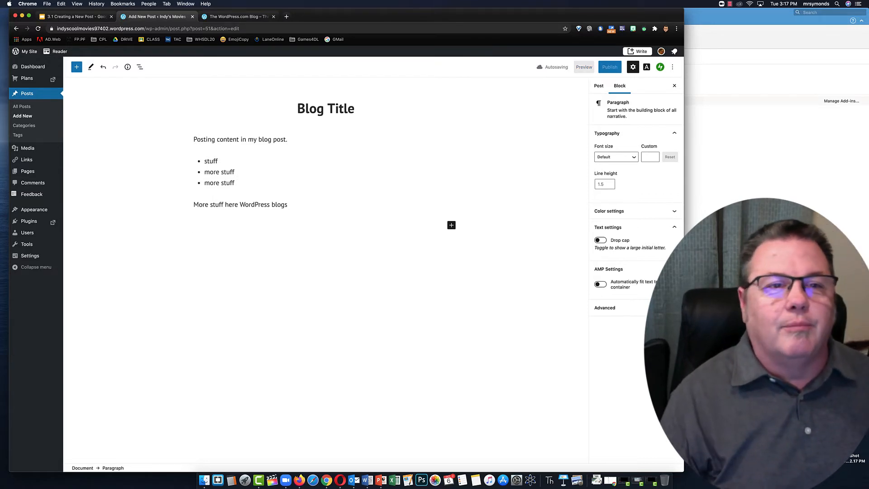
{"action": "left_click", "coordinate": [261, 205]}
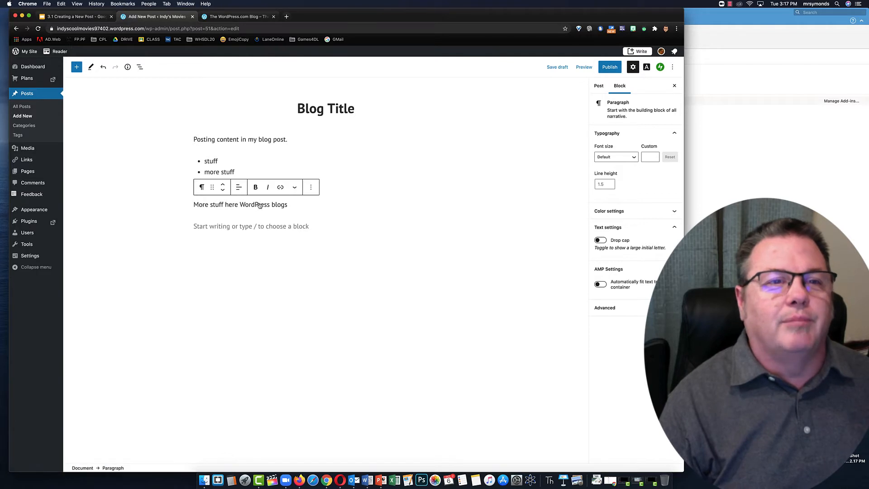
{"action": "left_click", "coordinate": [229, 225]}
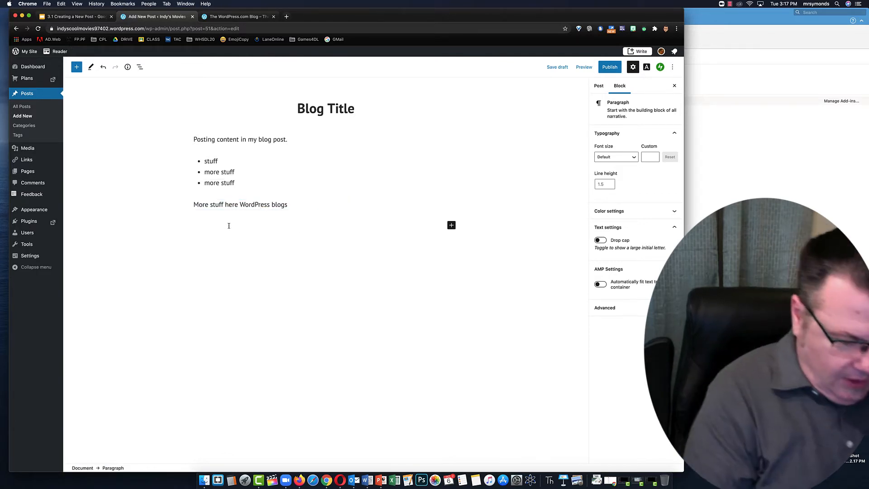
{"action": "type", "text": "W"}
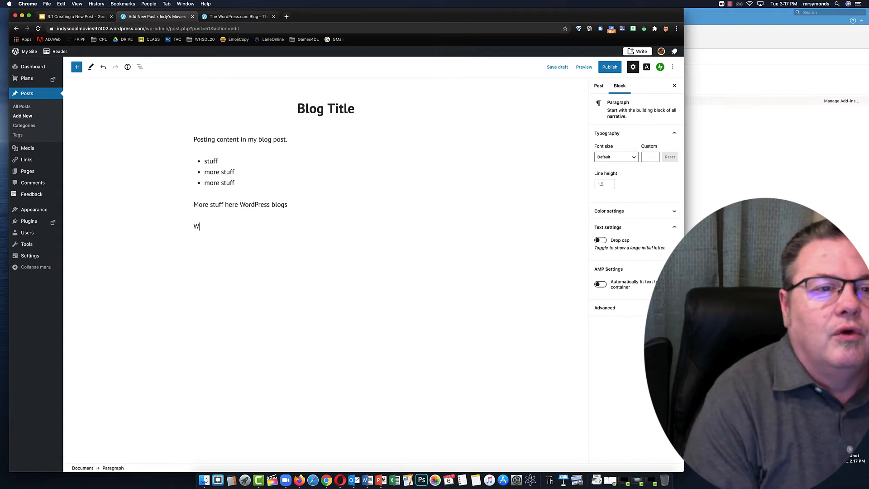
{"action": "type", "text": "hose "}
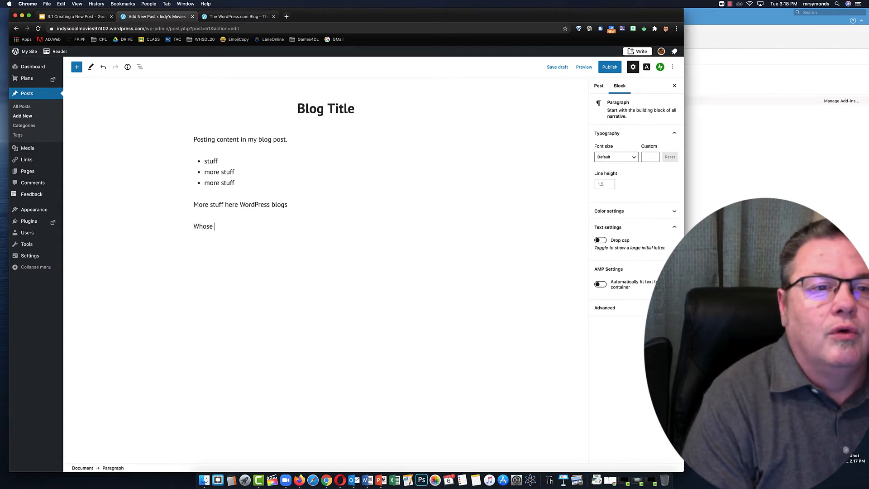
{"action": "type", "text": "blocks"}
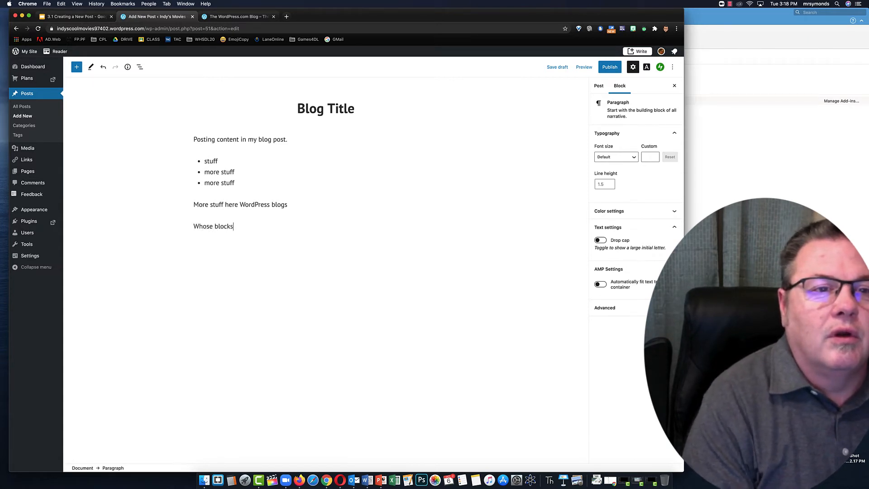
{"action": "type", "text": " have the "}
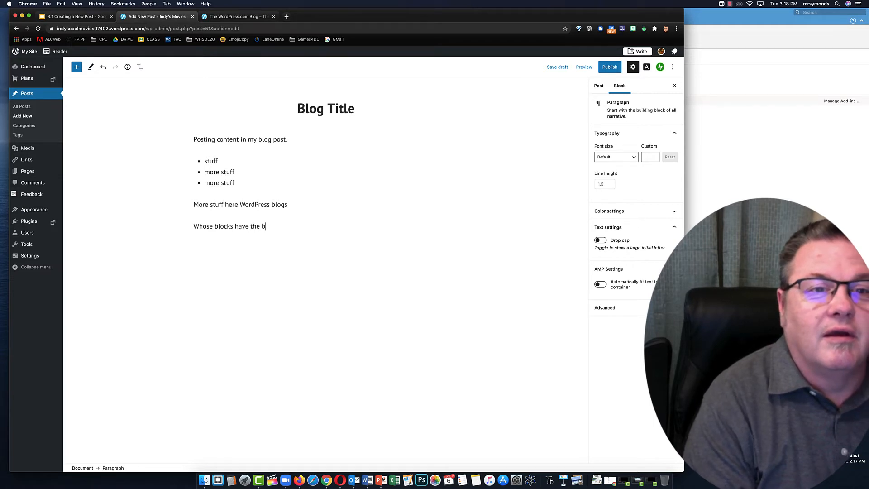
{"action": "type", "text": "best "}
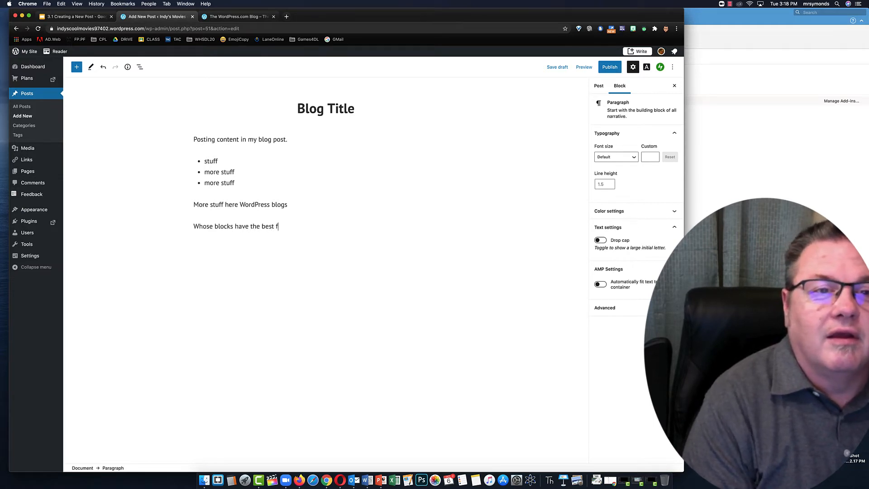
{"action": "type", "text": "stuff"}
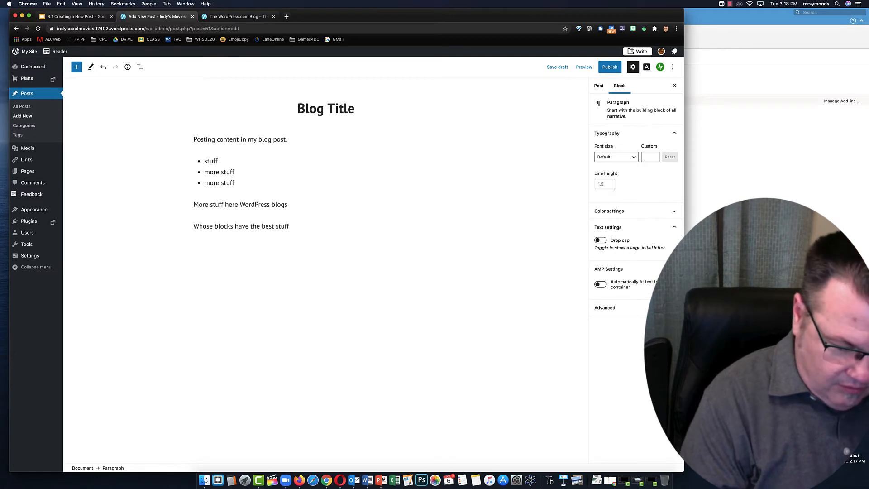
{"action": "type", "text": "? ;-)"}
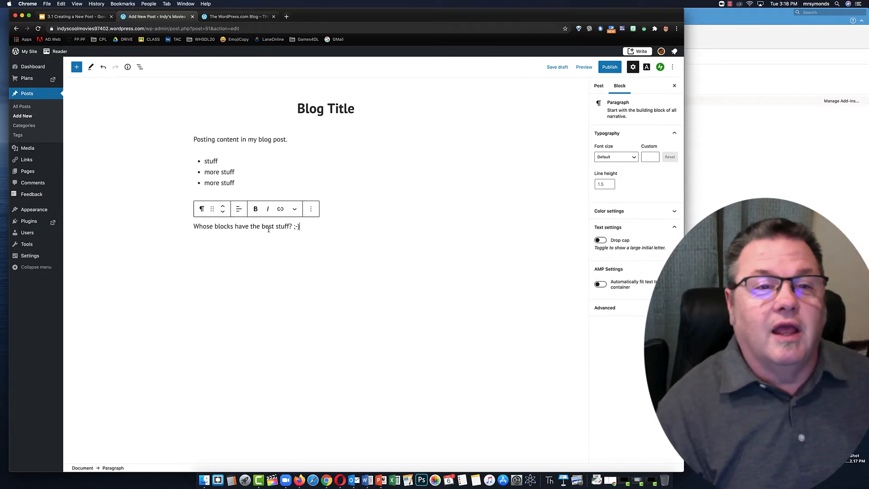
{"action": "left_click_drag", "start_coordinate": [273, 226], "coordinate": [266, 227]}
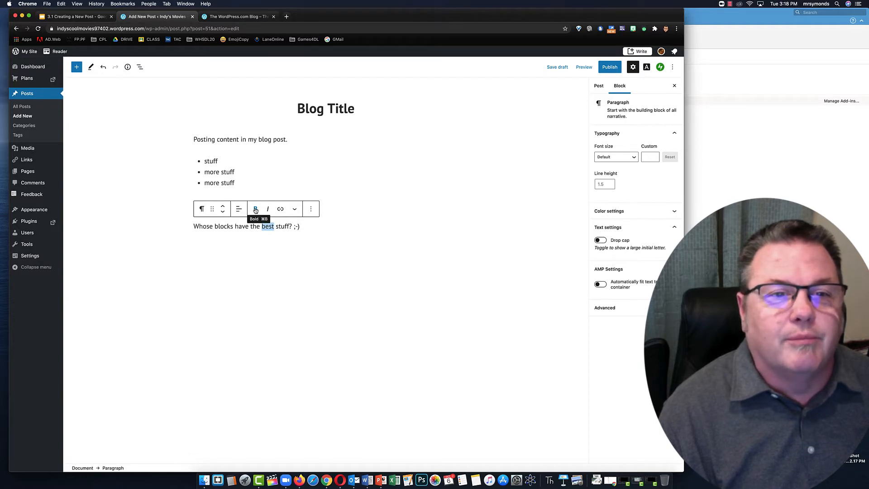
{"action": "left_click", "coordinate": [255, 209]}
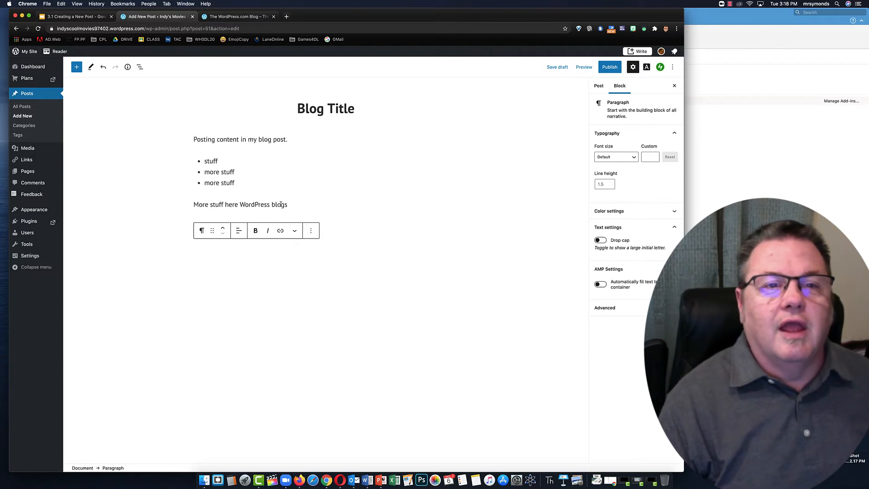
{"action": "left_click_drag", "start_coordinate": [288, 204], "coordinate": [240, 205]}
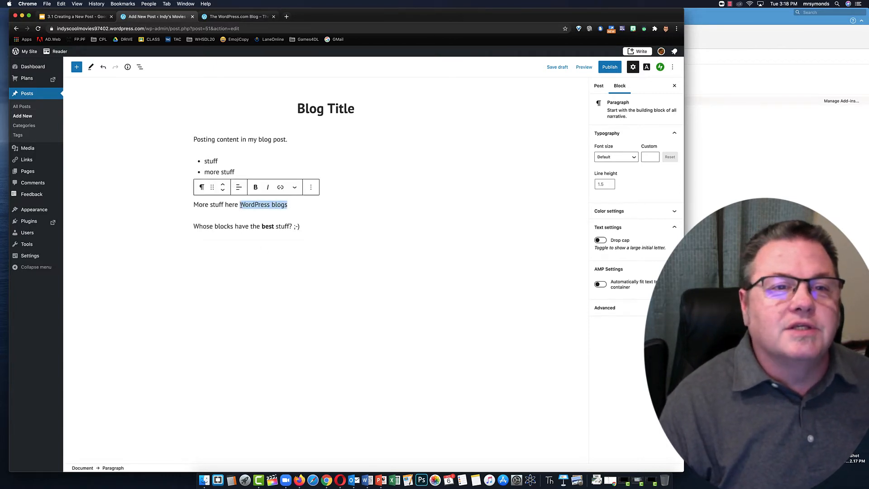
{"action": "left_click", "coordinate": [280, 187]}
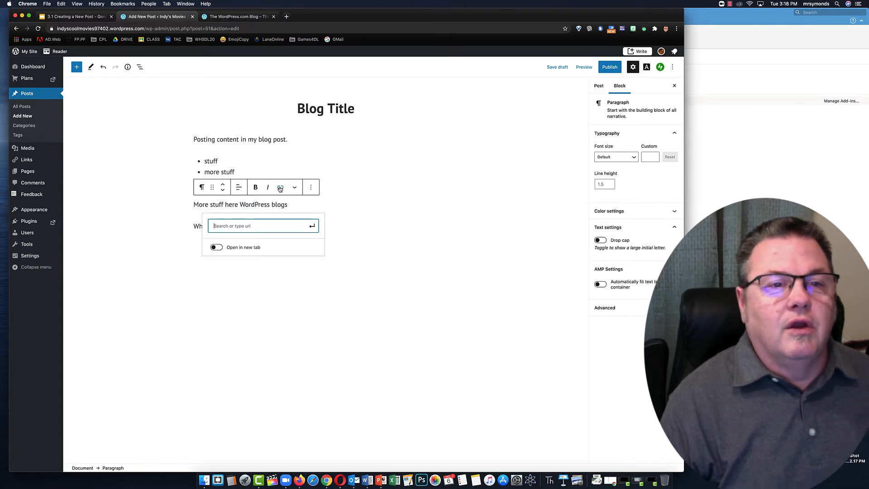
{"action": "left_click", "coordinate": [240, 18]}
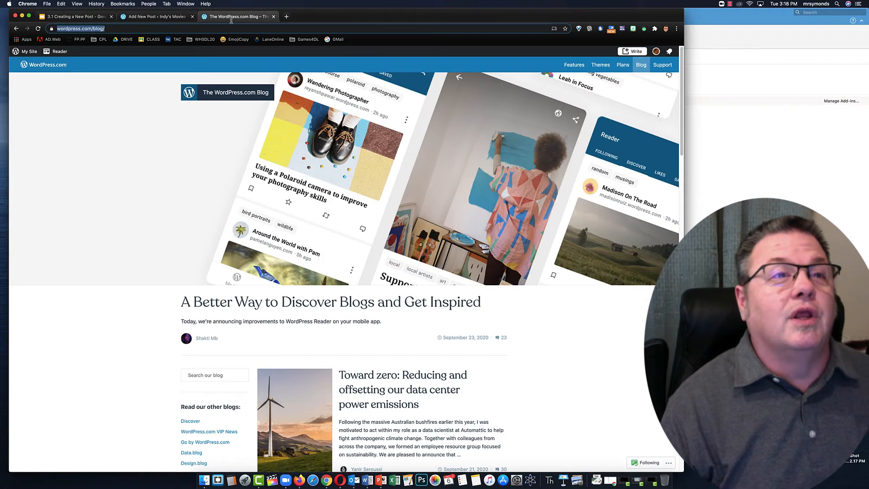
{"action": "left_click", "coordinate": [177, 29]}
{"action": "key", "text": "super+c"}
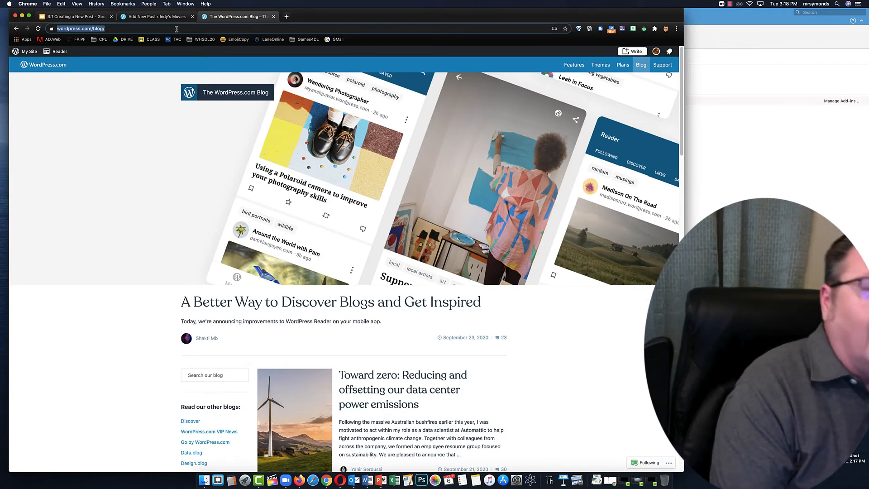
{"action": "left_click", "coordinate": [154, 16]}
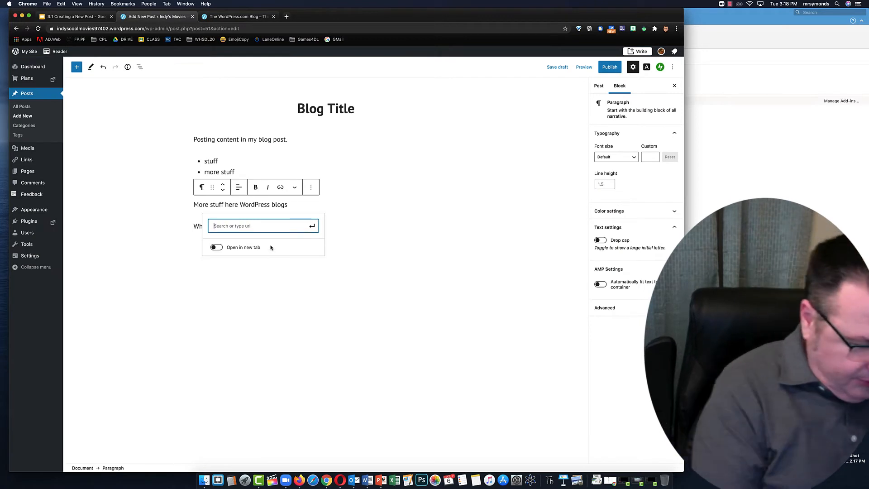
{"action": "key", "text": "super+v"}
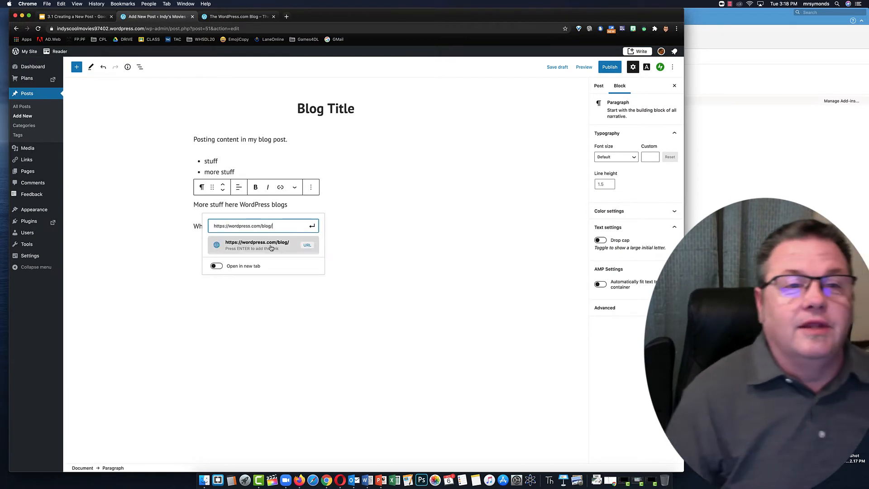
{"action": "left_click", "coordinate": [312, 226]}
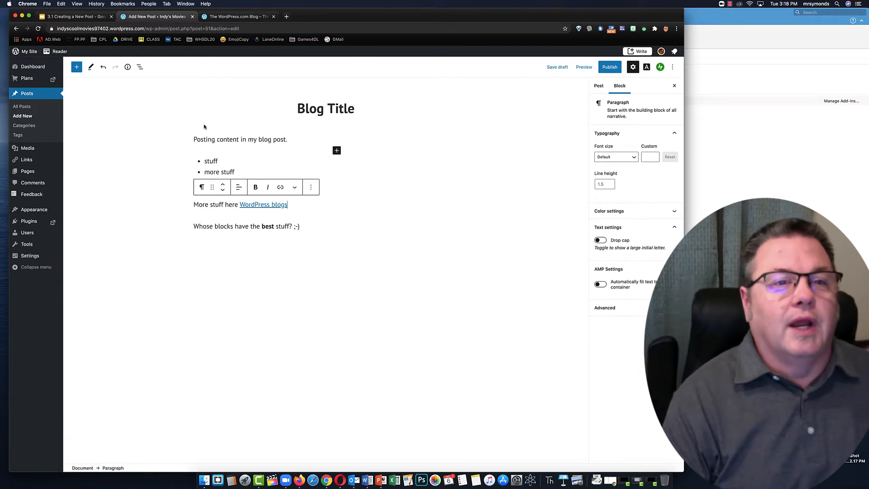
Step: Switch to the Google Slides deck and read slides 13 and 14 on using blocks to create a post
{"action": "left_click", "coordinate": [73, 19]}
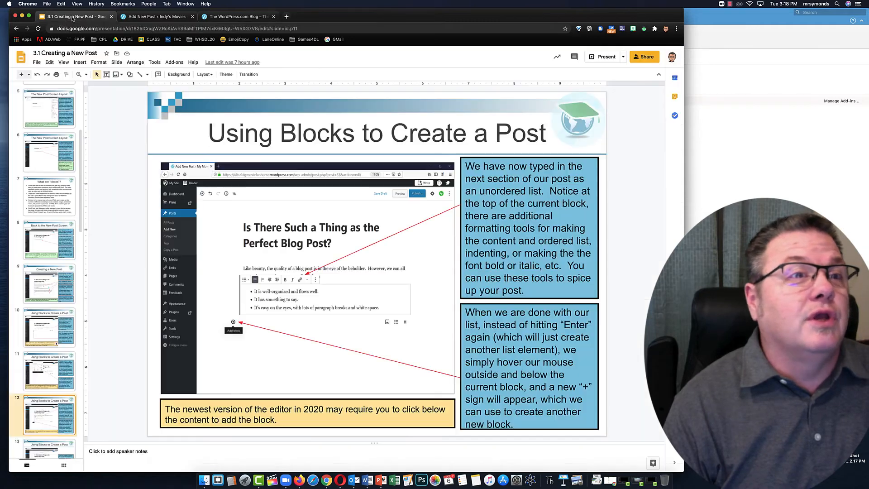
{"action": "scroll", "coordinate": [69, 281], "scroll_direction": "down", "scroll_amount": 5}
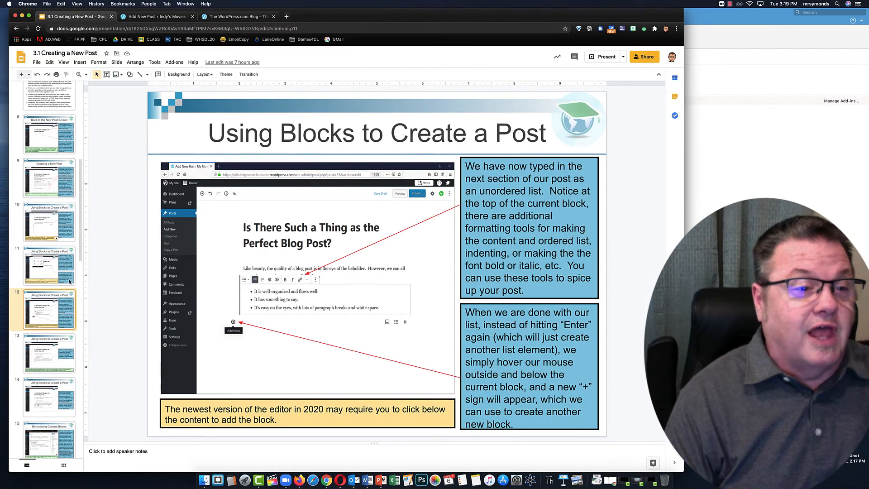
{"action": "left_click", "coordinate": [45, 357]}
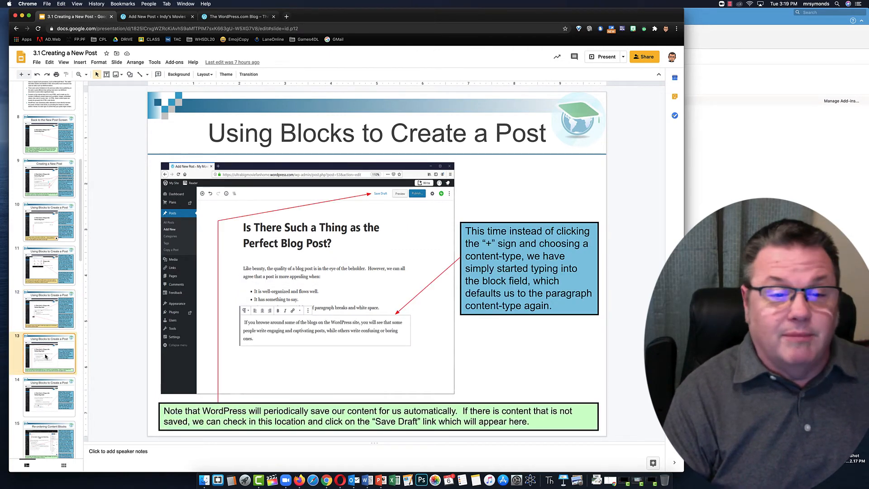
{"action": "left_click", "coordinate": [42, 383]}
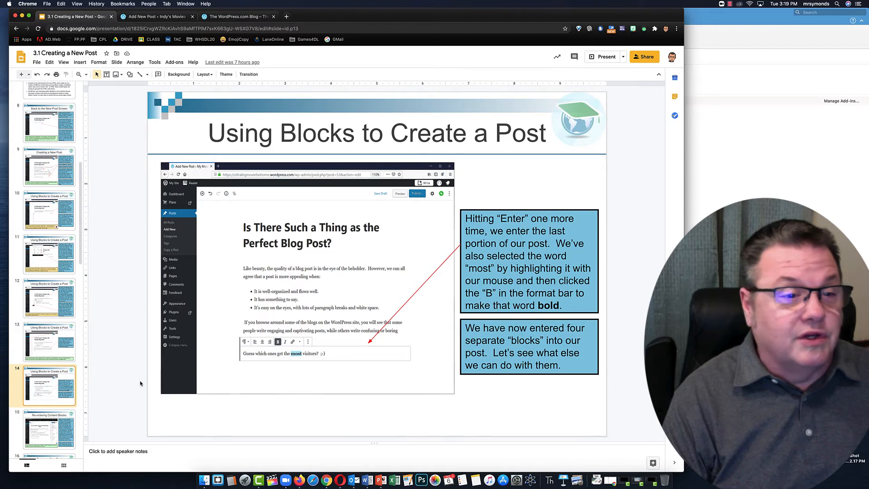
Step: Read slide 15 on re-ordering content blocks and return to the WordPress post editor
{"action": "left_click", "coordinate": [53, 432]}
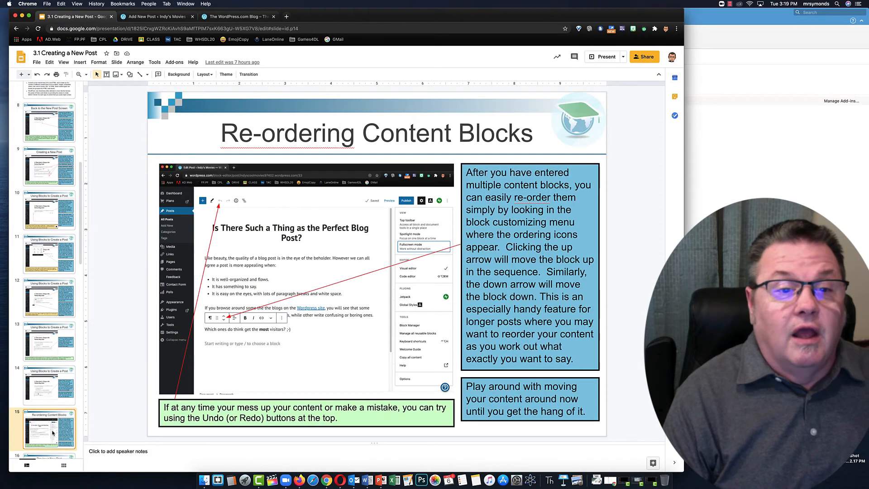
{"action": "scroll", "coordinate": [53, 432], "scroll_direction": "down", "scroll_amount": 1}
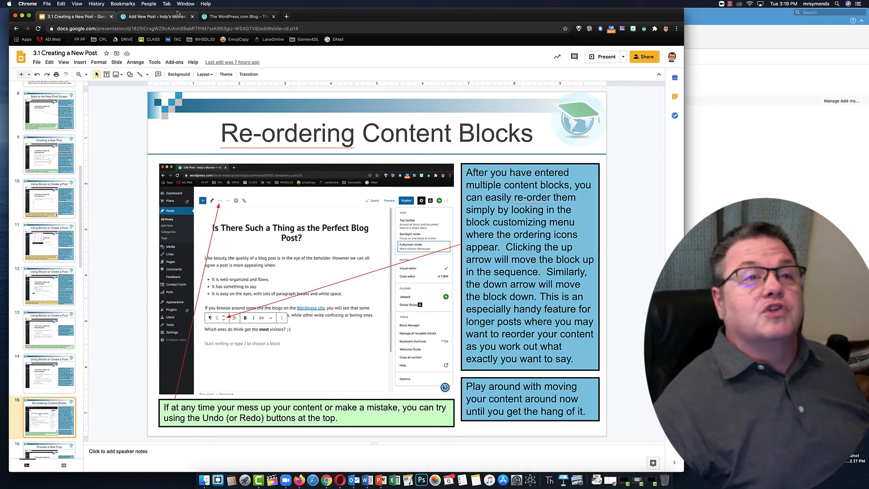
{"action": "left_click", "coordinate": [155, 17]}
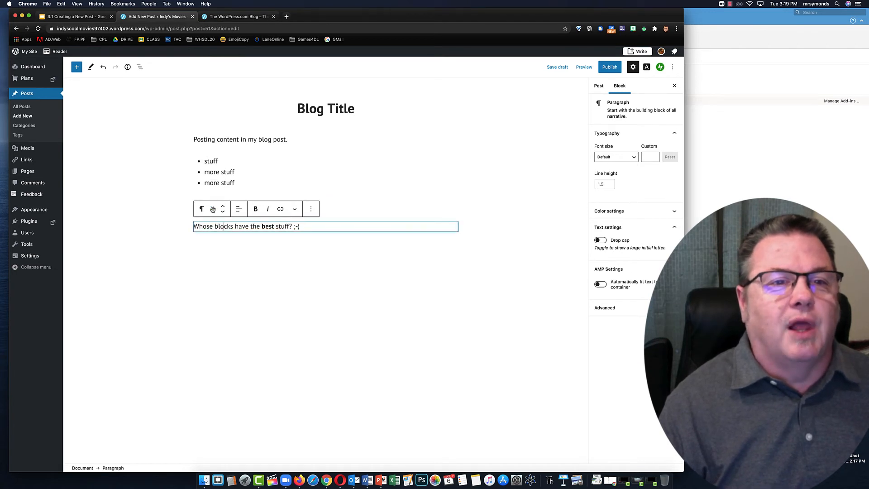
Step: Move the "Whose blocks have the best stuff? ;-)" paragraph above the list and then back down to the very end of the post
{"action": "left_click_drag", "start_coordinate": [212, 208], "coordinate": [213, 162]}
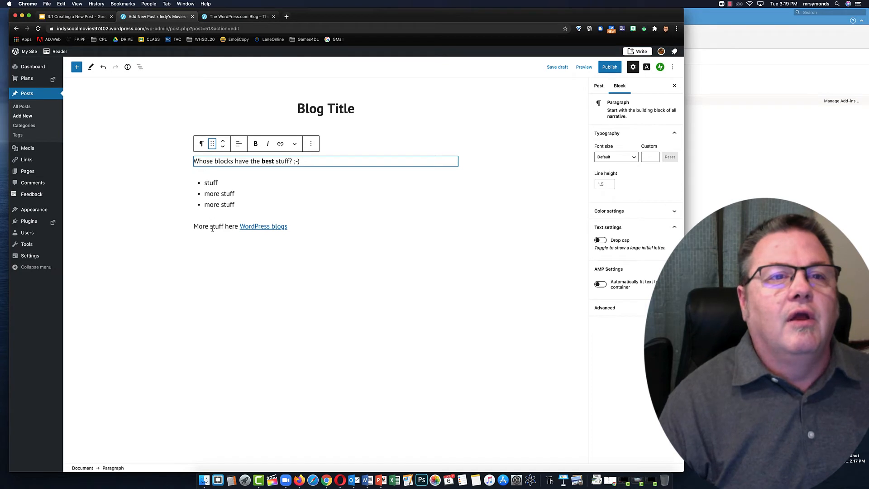
{"action": "left_click", "coordinate": [222, 147]}
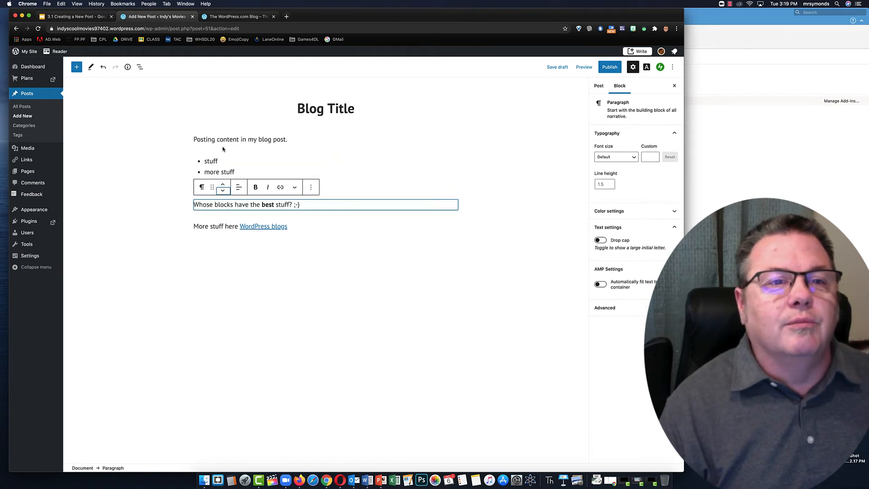
{"action": "left_click", "coordinate": [223, 185]}
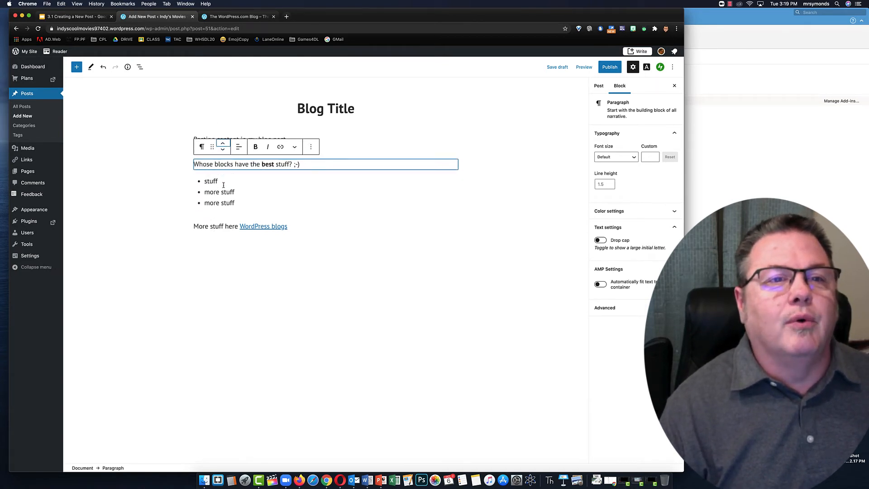
{"action": "left_click", "coordinate": [222, 148]}
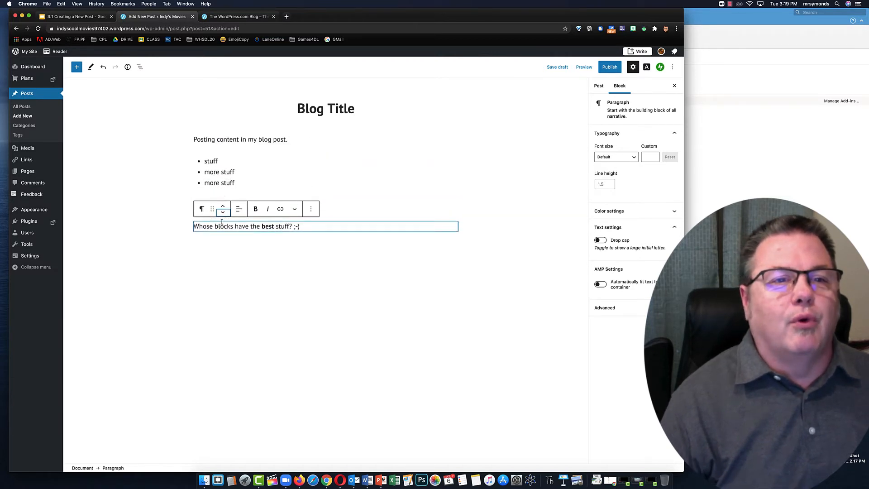
{"action": "left_click", "coordinate": [223, 213]}
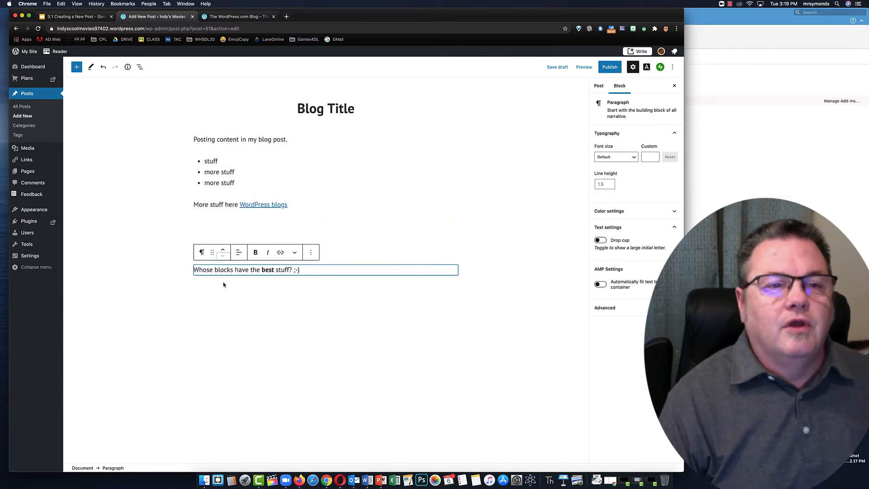
Step: Move the empty paragraph block to the end of the post, then up between the list and the WordPress blogs line
{"action": "left_click", "coordinate": [241, 236]}
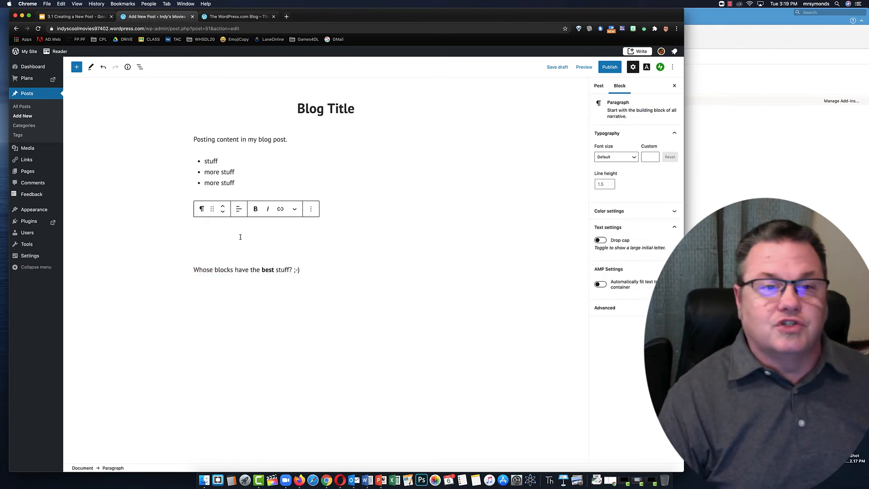
{"action": "left_click", "coordinate": [223, 212]}
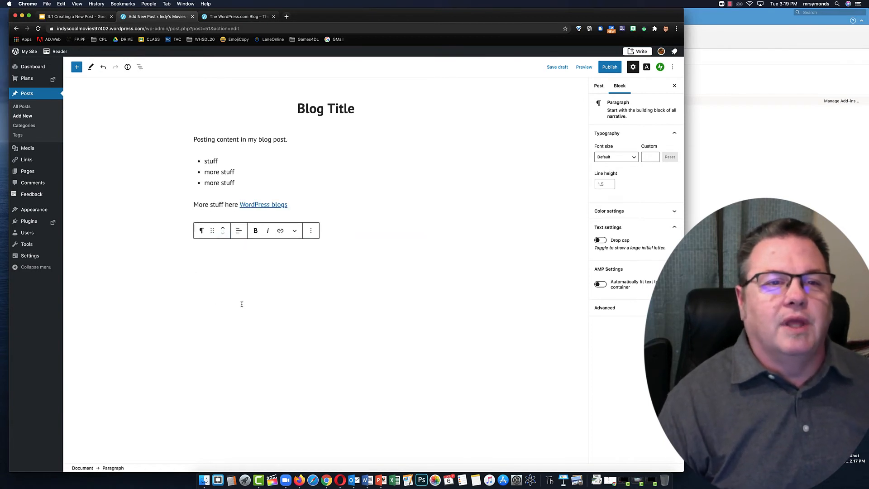
{"action": "left_click_drag", "start_coordinate": [209, 230], "coordinate": [212, 193]}
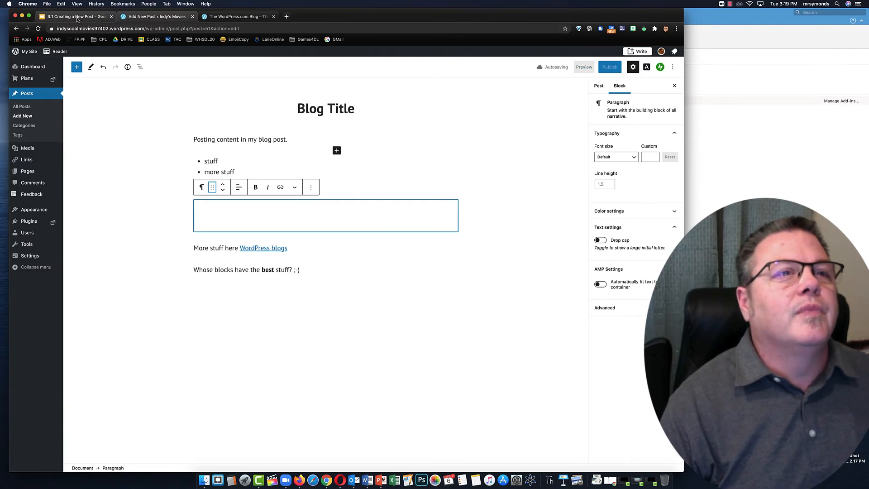
Step: Switch to the Google Slides deck and read slide 16, "Preview a New Post"
{"action": "left_click", "coordinate": [75, 16]}
{"action": "scroll", "coordinate": [47, 421], "scroll_direction": "down", "scroll_amount": 2}
{"action": "left_click", "coordinate": [47, 424]}
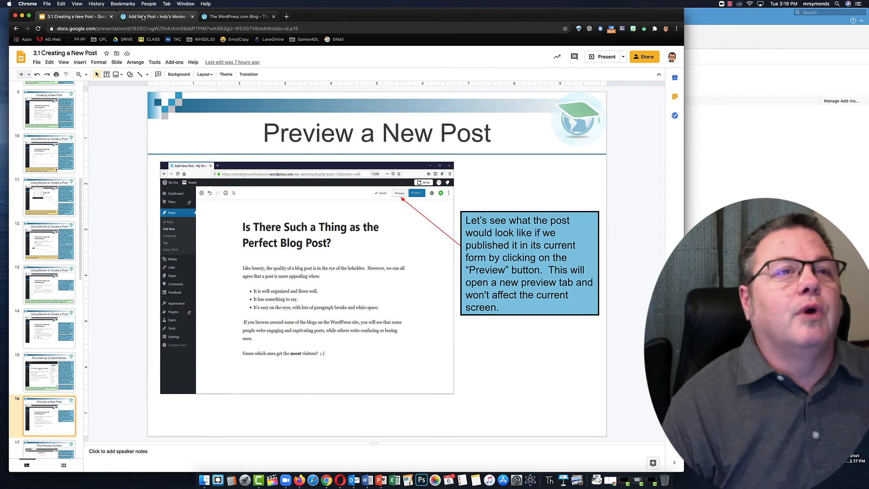
Step: Preview the draft post from the WordPress editor in a new tab, then return to the editor
{"action": "left_click", "coordinate": [156, 17]}
{"action": "left_click", "coordinate": [583, 67]}
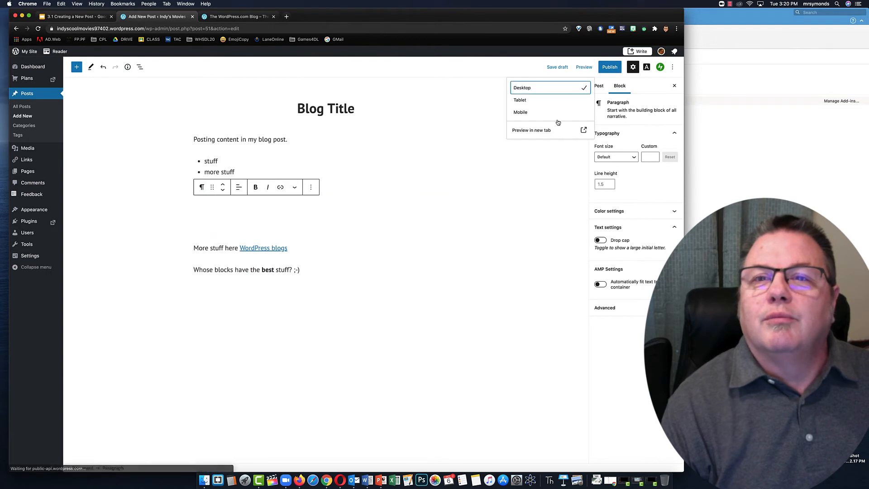
{"action": "left_click", "coordinate": [553, 128]}
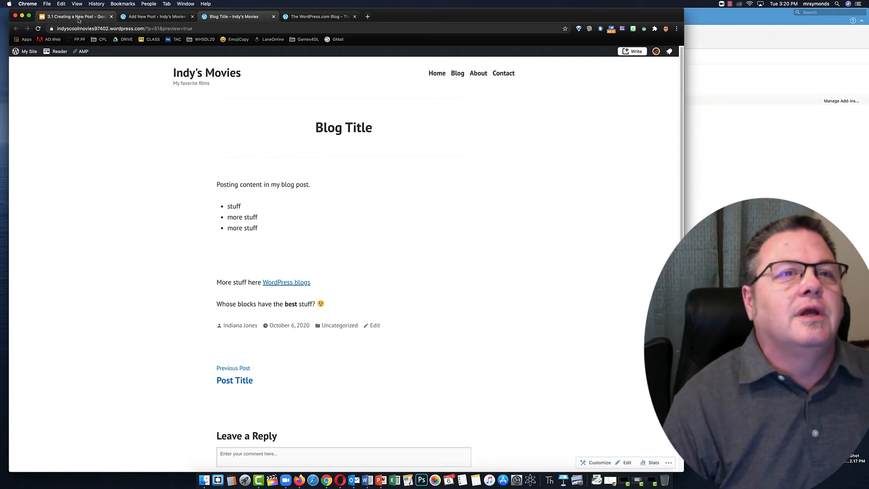
{"action": "left_click", "coordinate": [158, 19]}
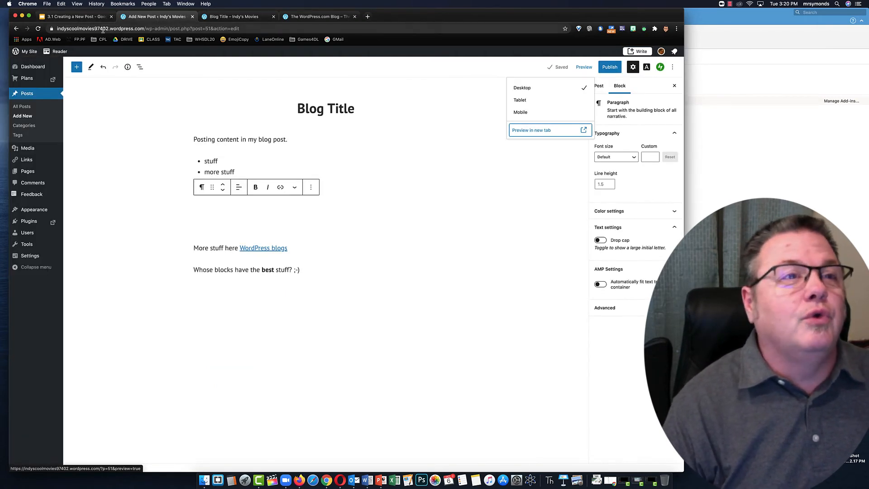
Step: Go through slides 17 to 21 of the Google Slides deck on the preview screen, text hyperlinks and editing options, returning to slide 20
{"action": "left_click", "coordinate": [86, 16]}
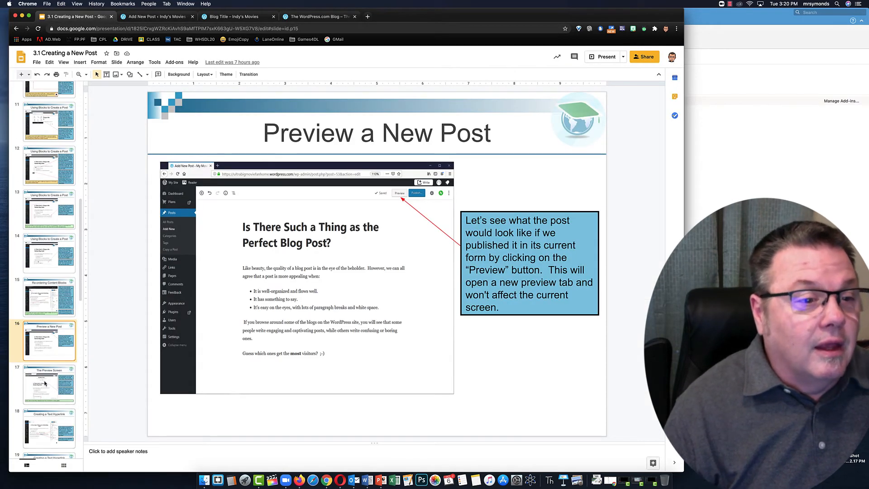
{"action": "left_click", "coordinate": [44, 382]}
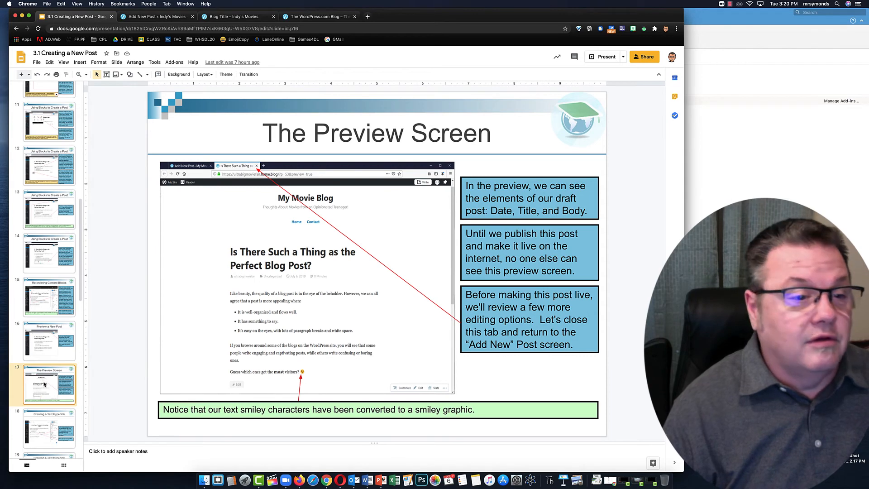
{"action": "left_click", "coordinate": [47, 436]}
{"action": "scroll", "coordinate": [47, 436], "scroll_direction": "down", "scroll_amount": 1}
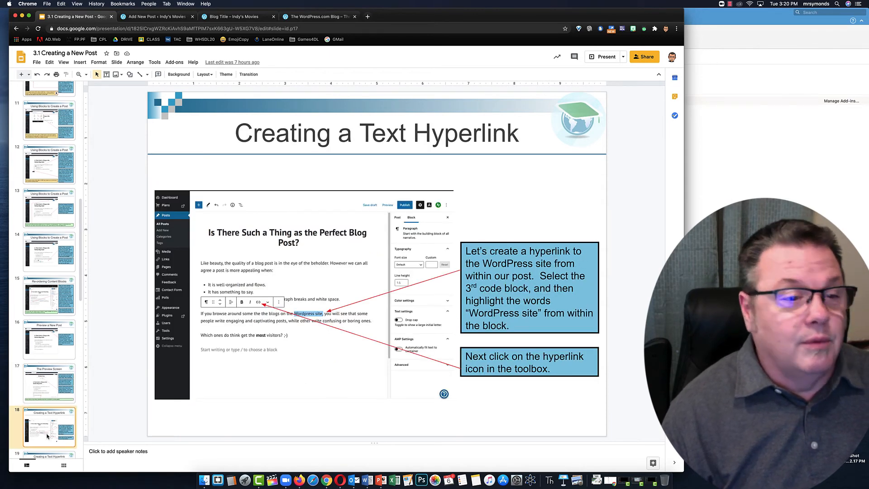
{"action": "left_click", "coordinate": [47, 436]}
{"action": "scroll", "coordinate": [47, 435], "scroll_direction": "down", "scroll_amount": 2}
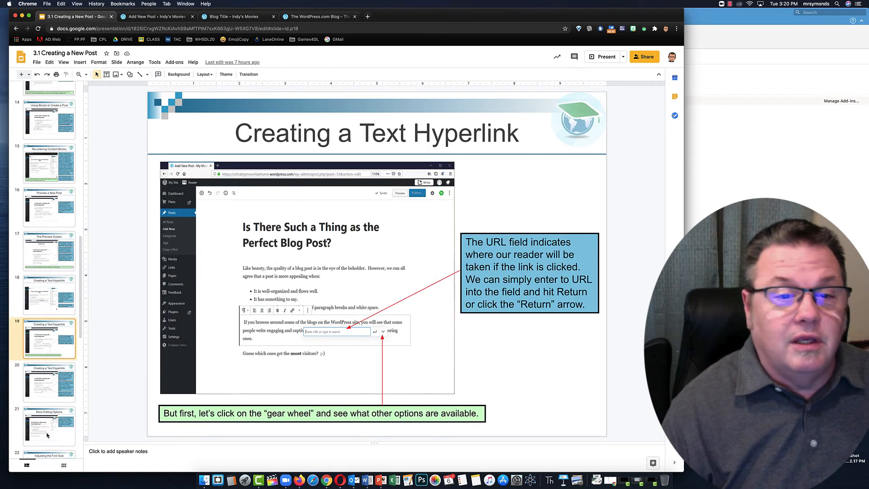
{"action": "left_click", "coordinate": [48, 429]}
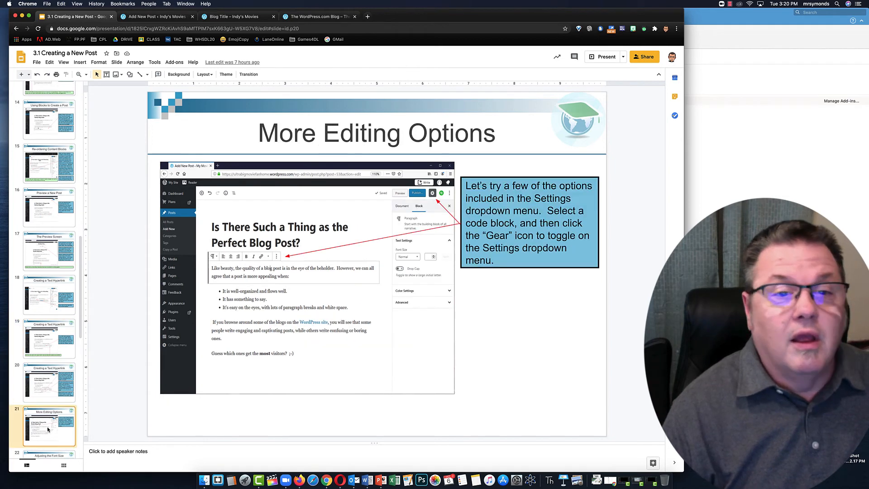
{"action": "left_click", "coordinate": [47, 392]}
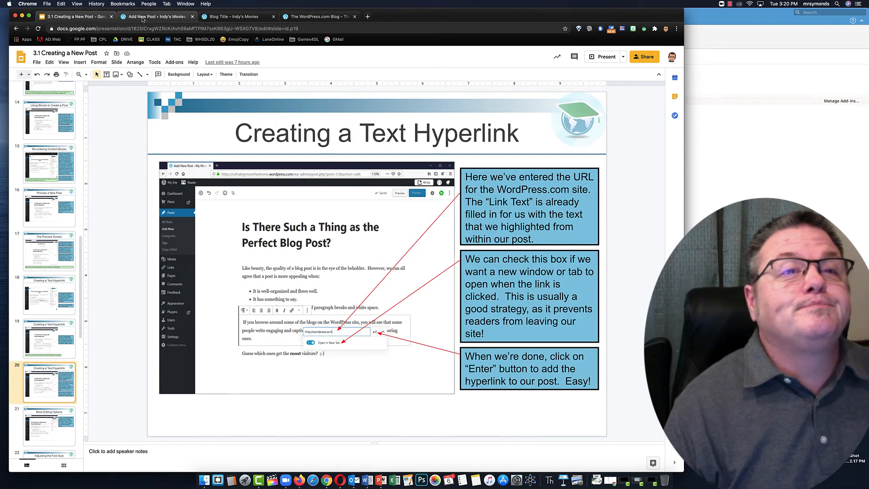
Step: Set the "WordPress blogs" link in the WordPress post to open in a new tab, toggling the option on, off and on again
{"action": "left_click", "coordinate": [145, 17]}
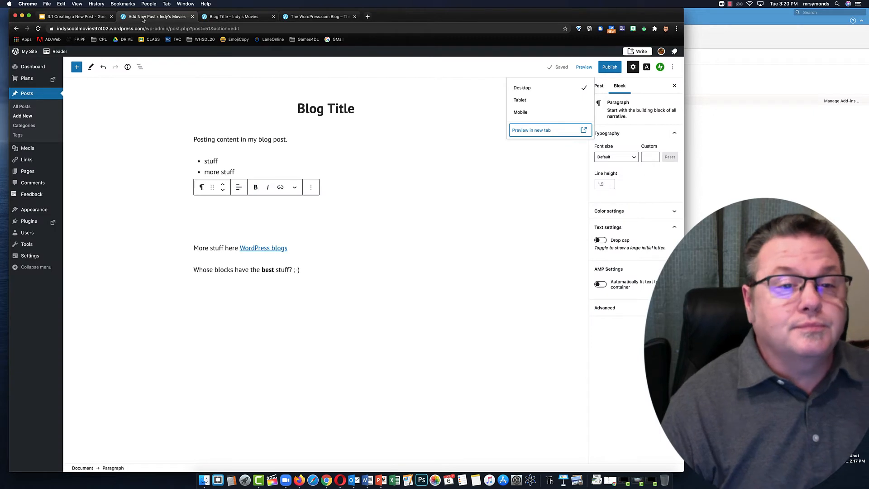
{"action": "left_click", "coordinate": [262, 252]}
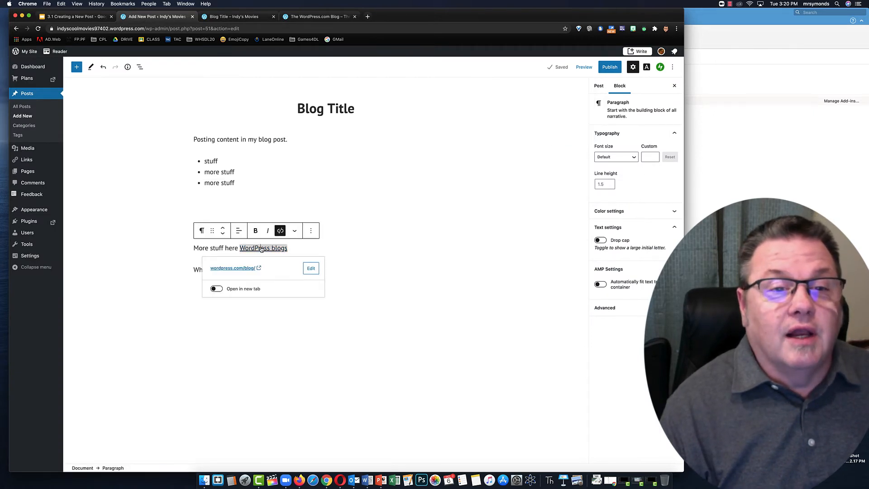
{"action": "left_click", "coordinate": [217, 289]}
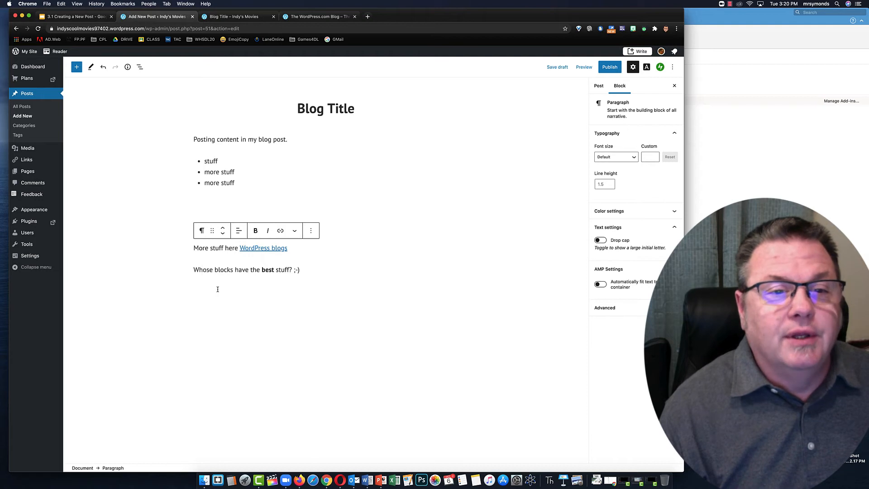
{"action": "left_click", "coordinate": [279, 250]}
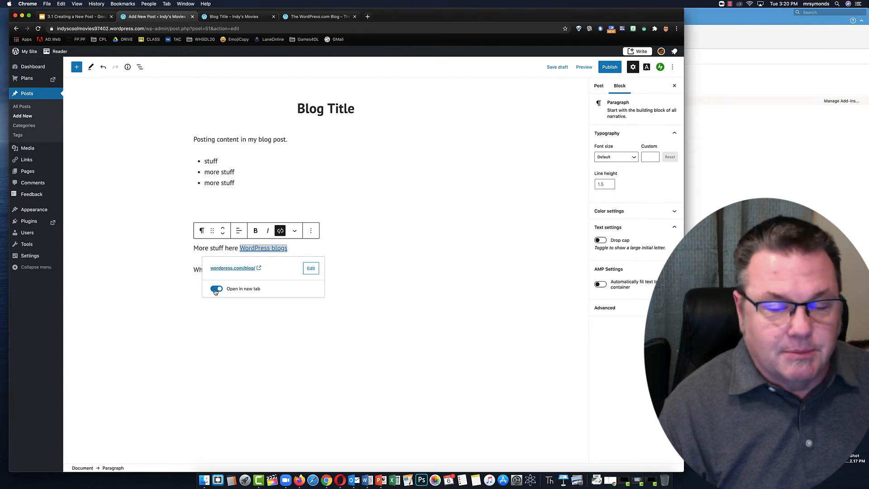
{"action": "left_click", "coordinate": [216, 291]}
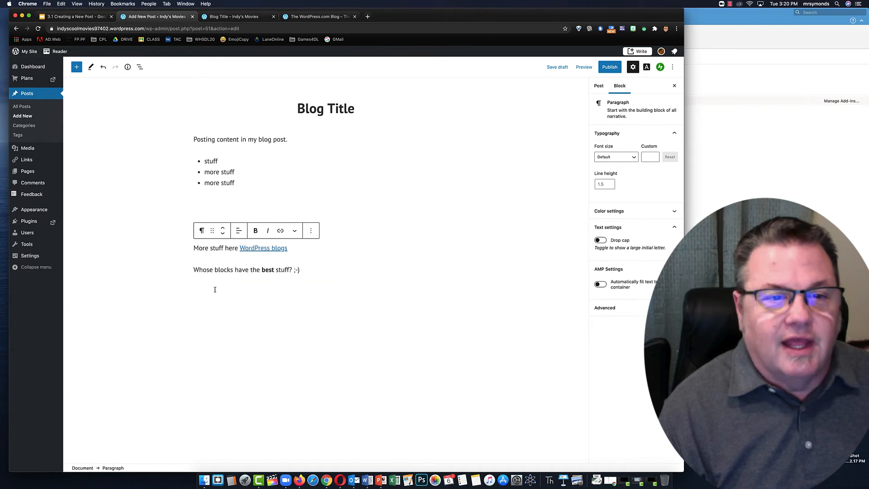
{"action": "left_click", "coordinate": [264, 248]}
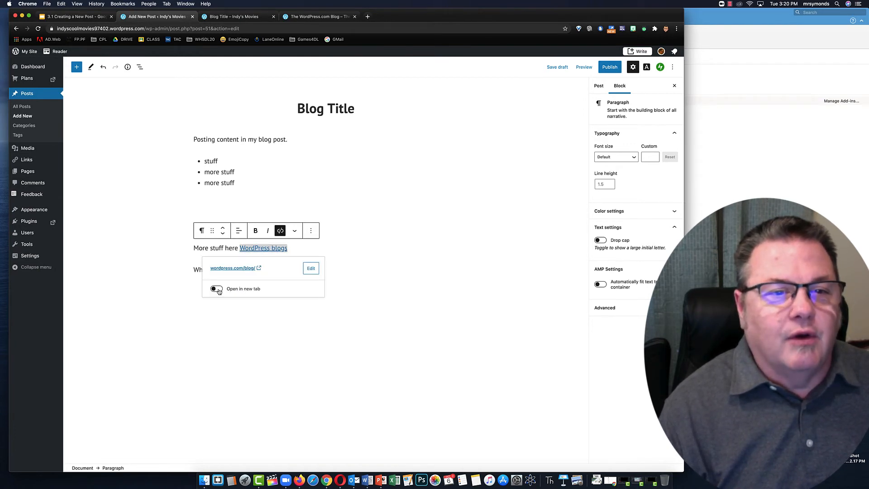
{"action": "left_click", "coordinate": [218, 290]}
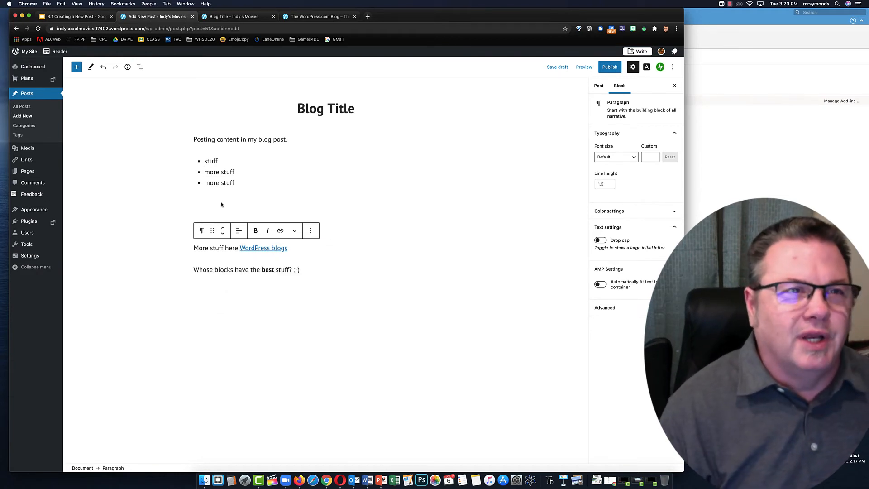
Step: Switch to the Google Slides deck and read slide 21, "More Editing Options"
{"action": "left_click", "coordinate": [84, 17]}
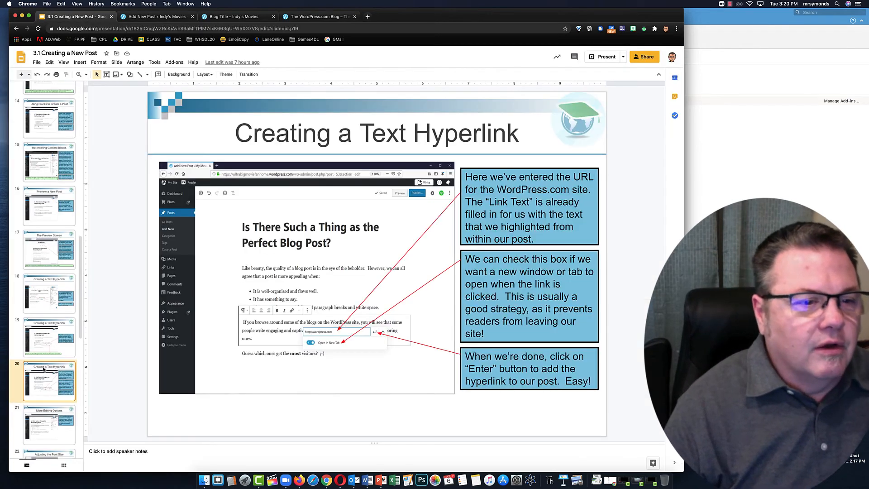
{"action": "left_click", "coordinate": [42, 430]}
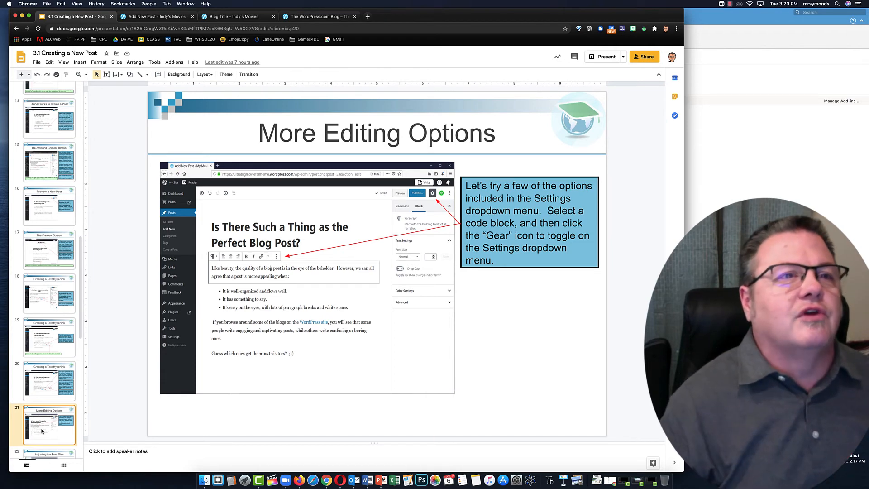
Step: Return to the WordPress post editor and examine the additional block options for the WordPress blogs paragraph, then close them
{"action": "left_click", "coordinate": [156, 16]}
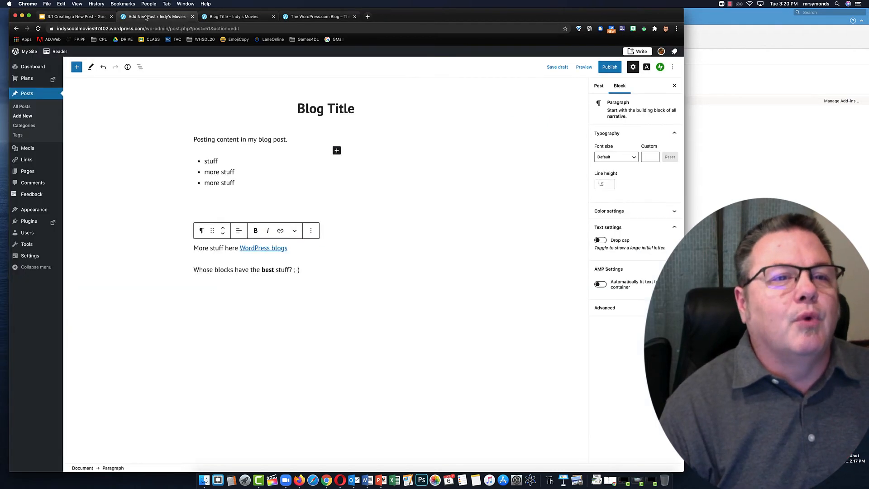
{"action": "left_click", "coordinate": [311, 231]}
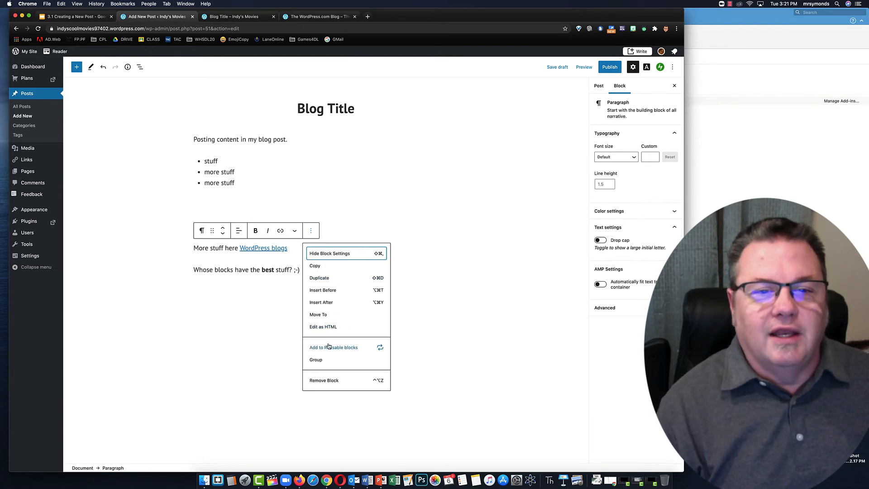
{"action": "left_click", "coordinate": [408, 206]}
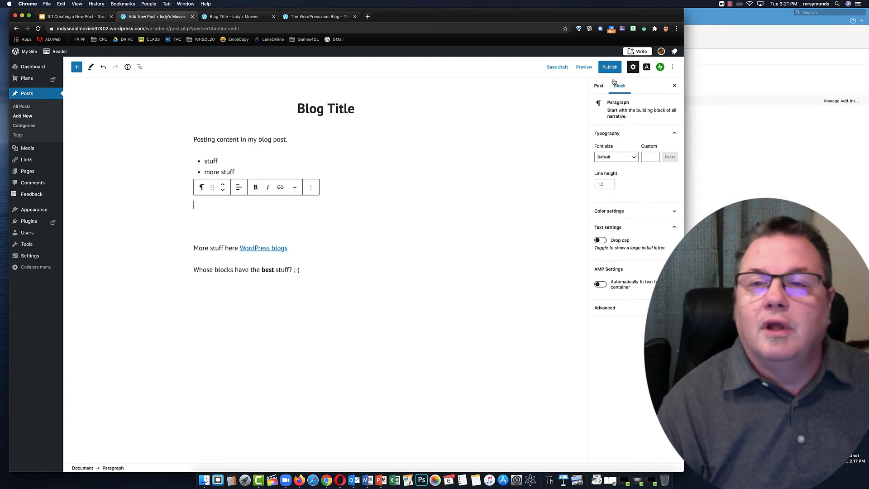
Step: Set the font size of the "Whose blocks have the best stuff?" paragraph in the post to Huge
{"action": "left_click", "coordinate": [256, 249]}
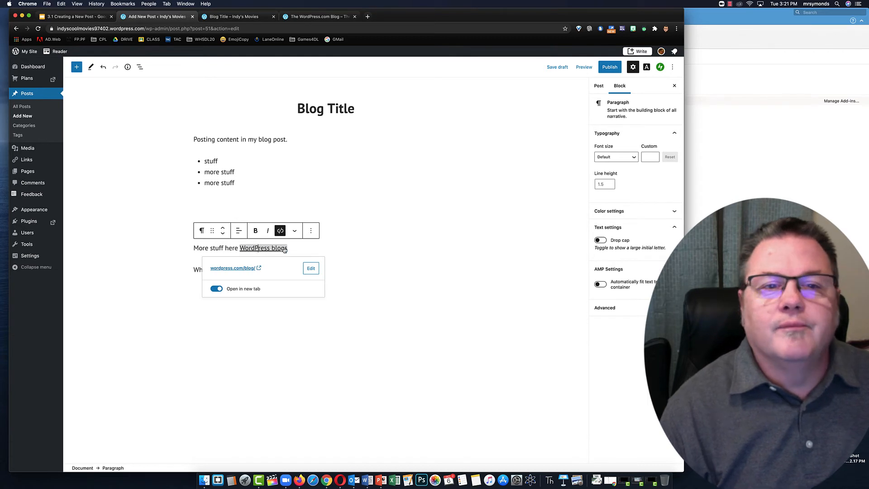
{"action": "left_click", "coordinate": [195, 269]}
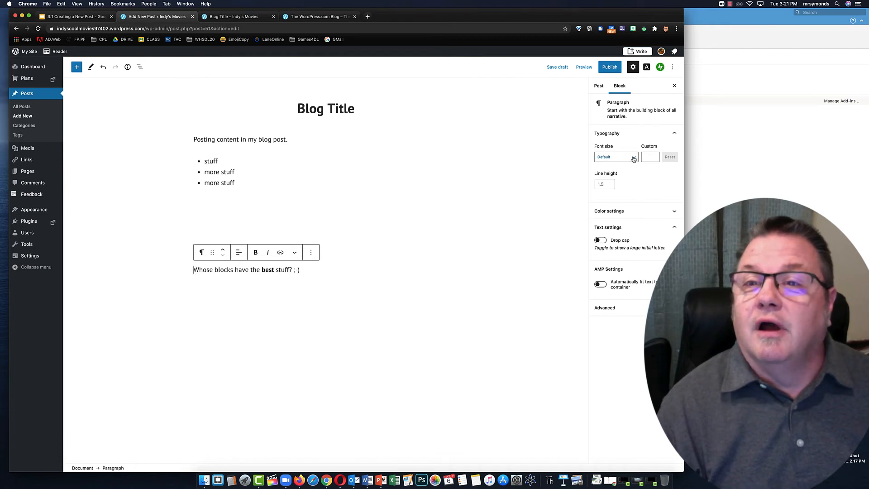
{"action": "left_click", "coordinate": [598, 87]}
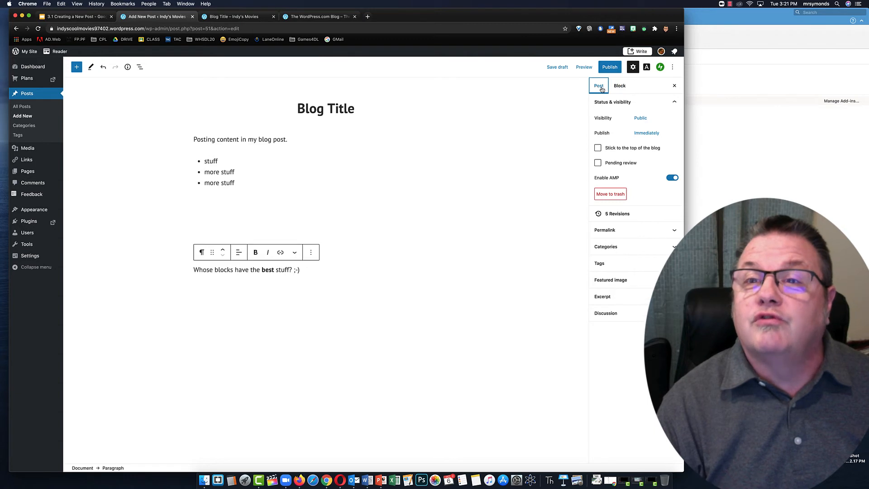
{"action": "left_click", "coordinate": [618, 87]}
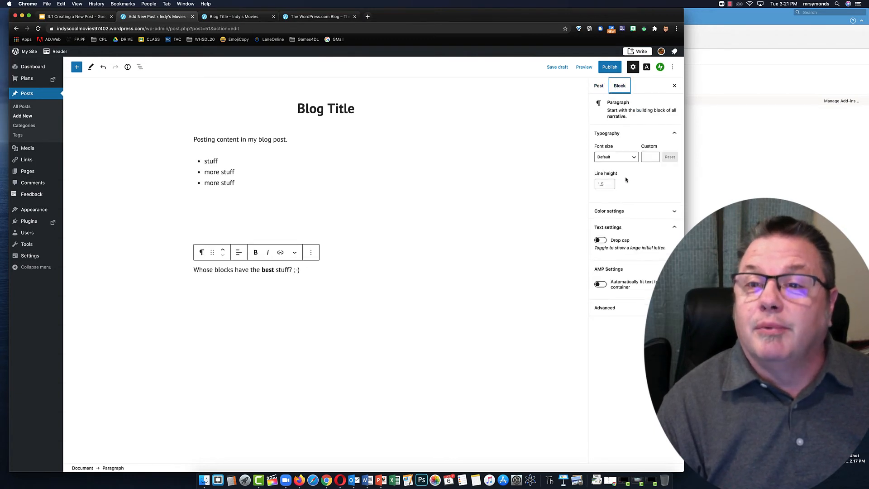
{"action": "left_click", "coordinate": [632, 159]}
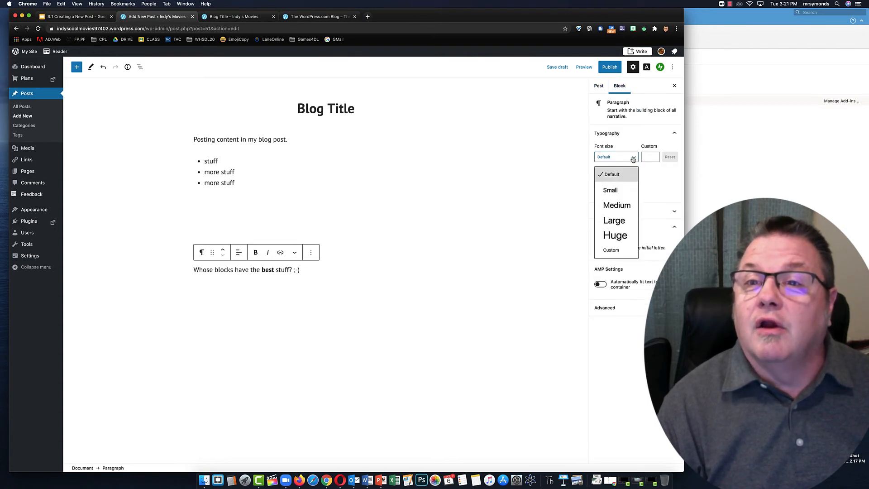
{"action": "left_click", "coordinate": [619, 236]}
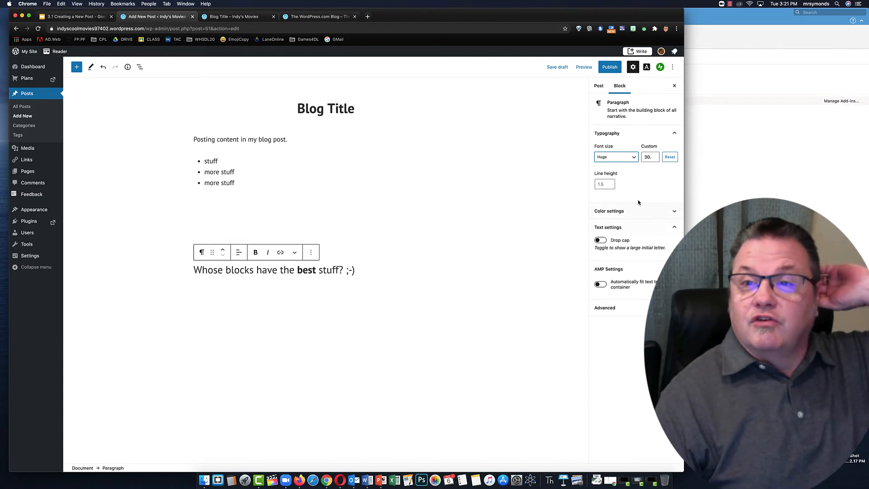
{"action": "left_click", "coordinate": [632, 158]}
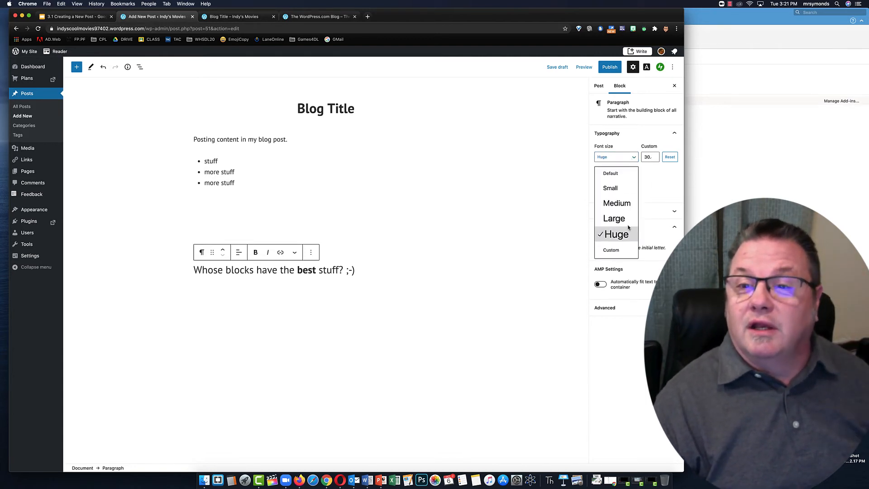
{"action": "left_click", "coordinate": [659, 194]}
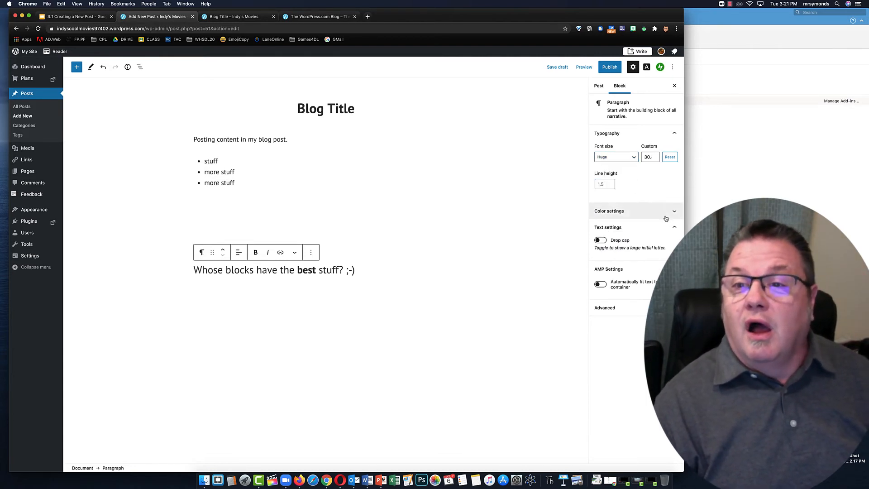
Step: Give the "Whose blocks" paragraph orange text on the near-black Dark Gray background color
{"action": "left_click", "coordinate": [672, 212]}
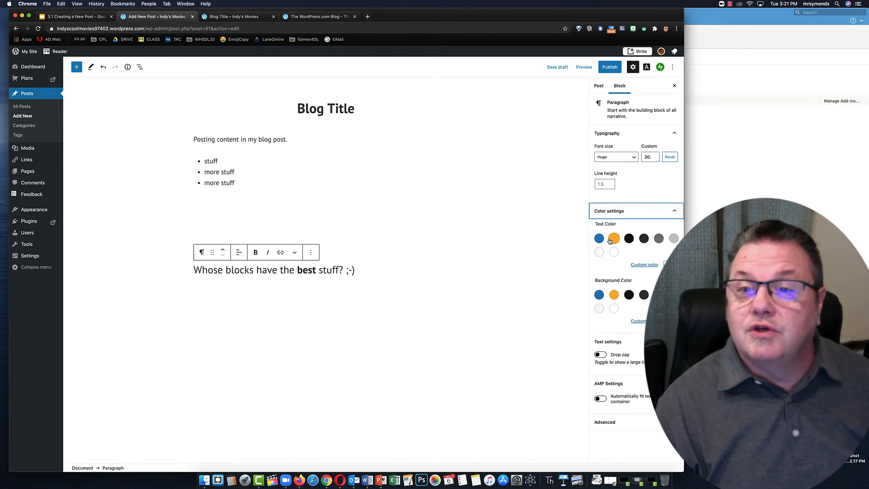
{"action": "left_click", "coordinate": [614, 238]}
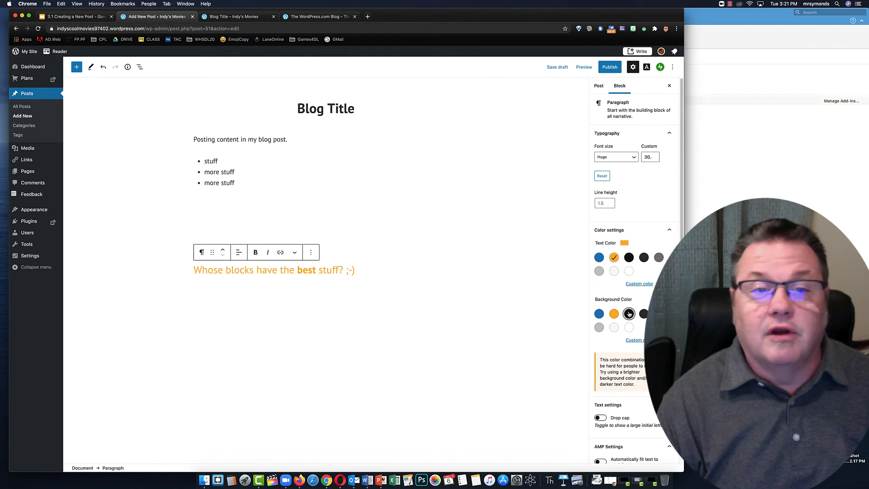
{"action": "left_click", "coordinate": [629, 312]}
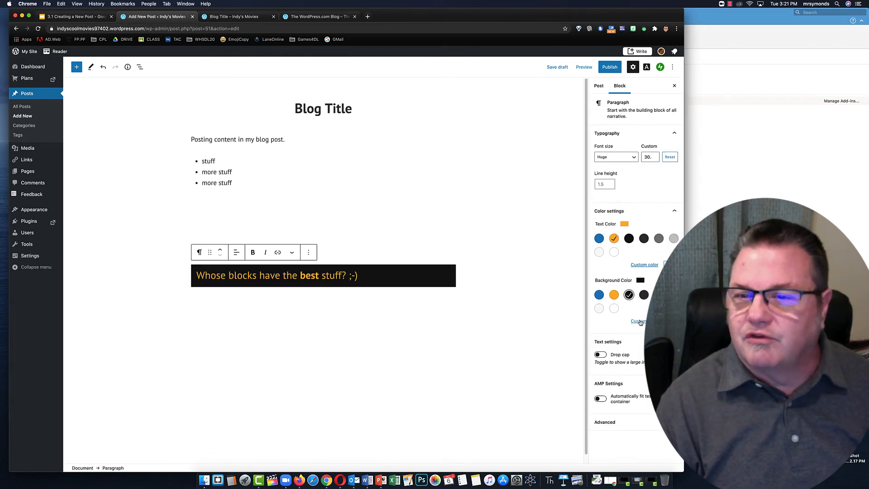
Step: Read slides 22 and 23 in the Google Slides deck, and turn on the drop cap for the "Whose blocks" paragraph in the WordPress post
{"action": "left_click", "coordinate": [69, 18]}
{"action": "scroll", "coordinate": [39, 236], "scroll_direction": "down", "scroll_amount": 4}
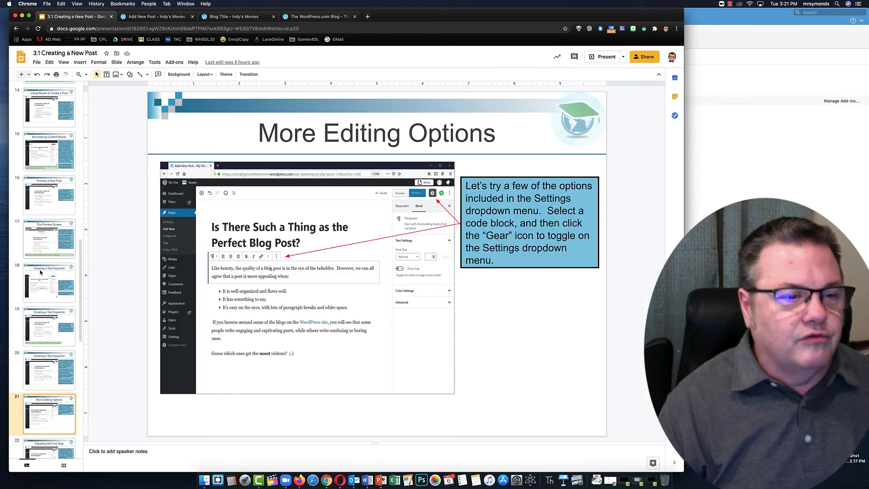
{"action": "left_click", "coordinate": [42, 379]}
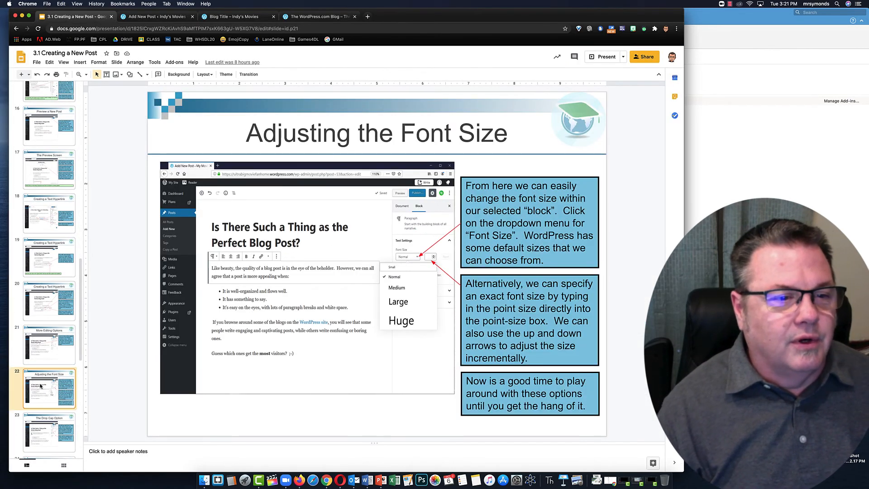
{"action": "left_click", "coordinate": [44, 434]}
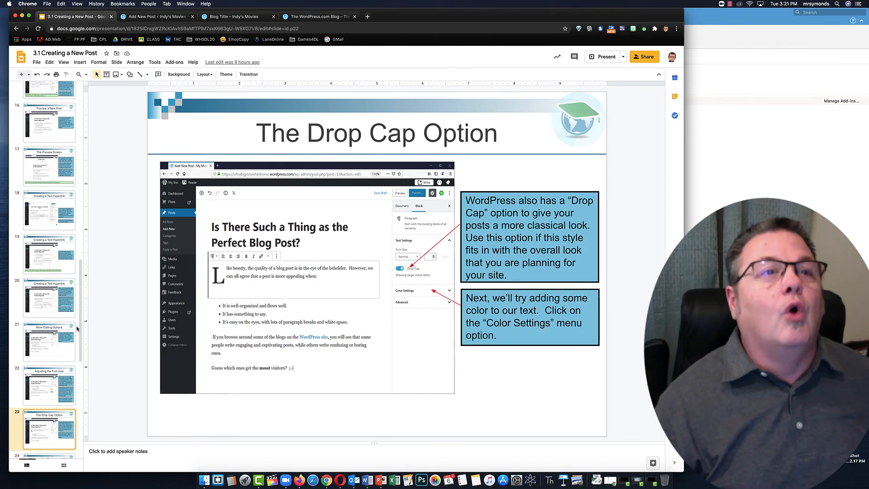
{"action": "left_click", "coordinate": [154, 16]}
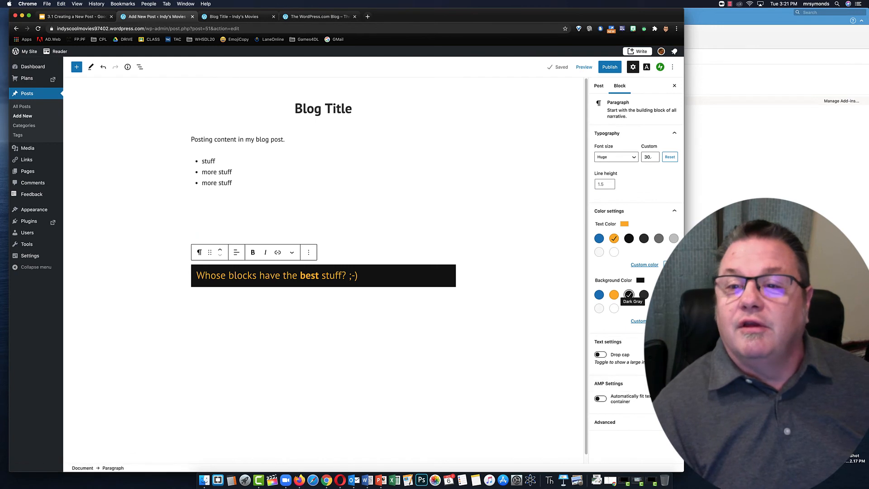
{"action": "left_click", "coordinate": [601, 355]}
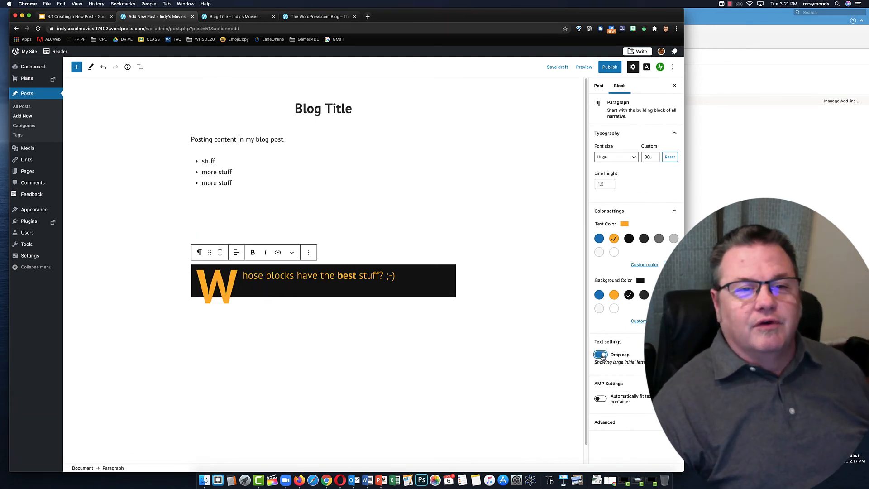
Step: Switch to the Google Slides deck and go through slides 24 to 26 on text and background color and the code editor
{"action": "left_click", "coordinate": [54, 18]}
{"action": "scroll", "coordinate": [48, 273], "scroll_direction": "down", "scroll_amount": 5}
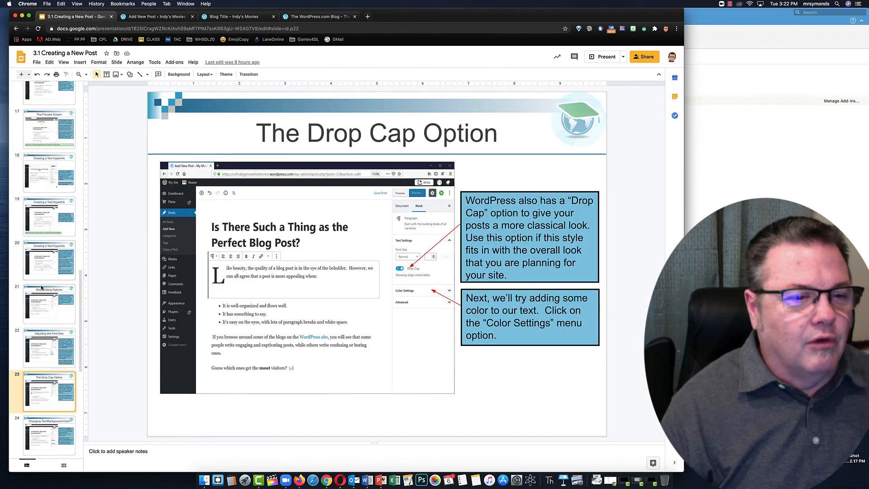
{"action": "left_click", "coordinate": [38, 395]}
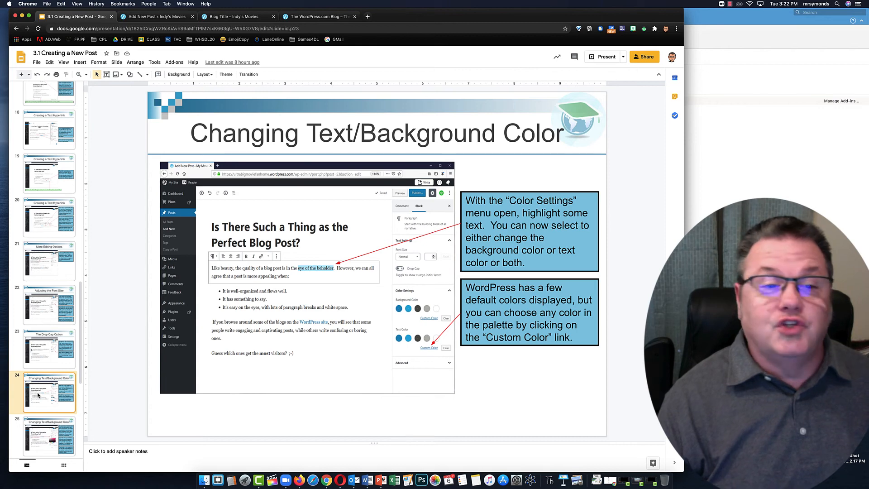
{"action": "scroll", "coordinate": [38, 395], "scroll_direction": "down", "scroll_amount": 3}
{"action": "scroll", "coordinate": [38, 395], "scroll_direction": "down", "scroll_amount": 1}
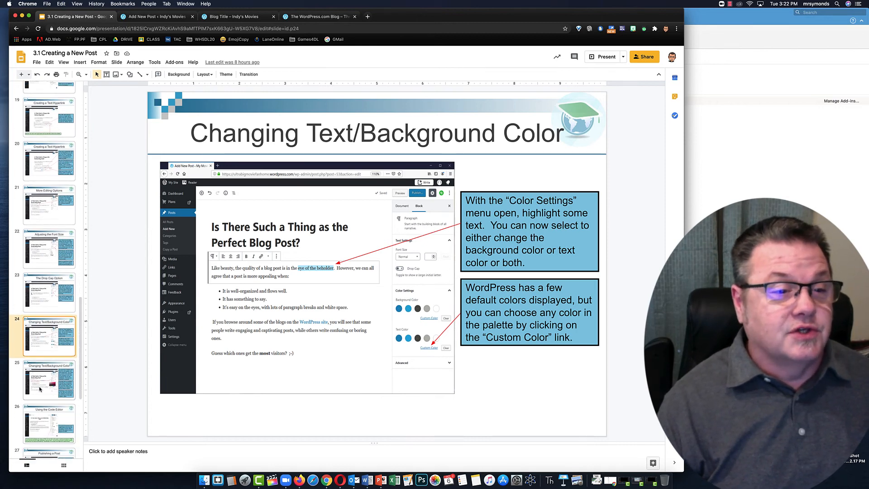
{"action": "left_click", "coordinate": [40, 389]}
{"action": "left_click", "coordinate": [41, 421]}
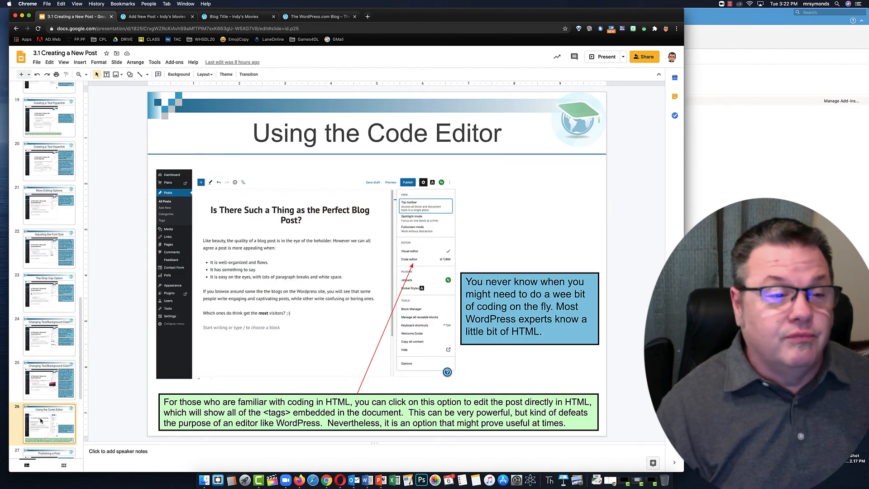
{"action": "scroll", "coordinate": [41, 421], "scroll_direction": "down", "scroll_amount": 5}
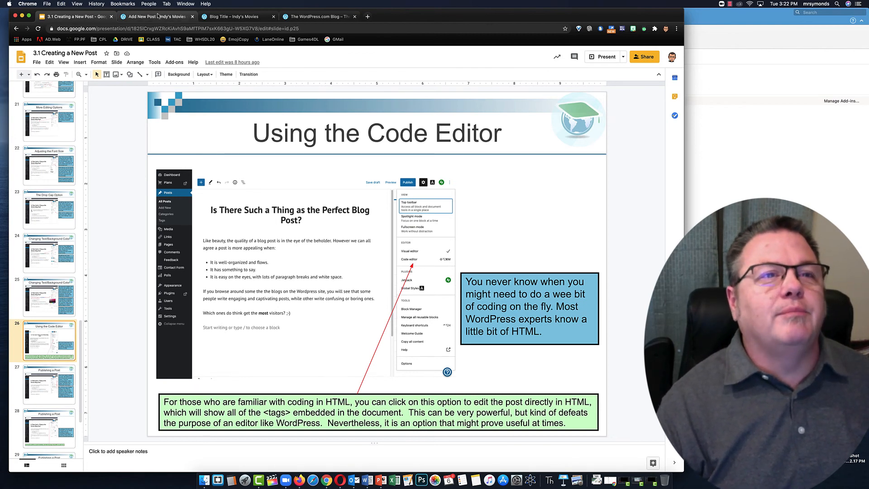
Step: Examine the Code editor option in the WordPress post editor, and read slide 27, "Publishing a Post", in the Google Slides deck
{"action": "left_click", "coordinate": [157, 16]}
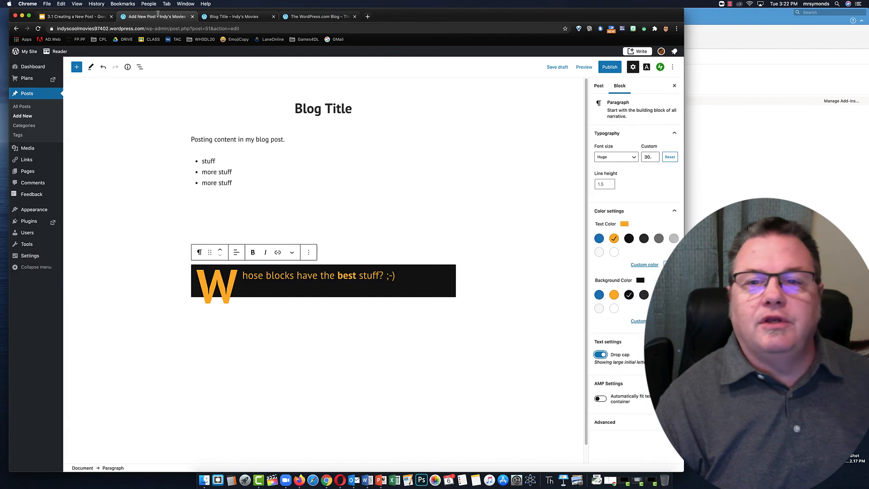
{"action": "left_click", "coordinate": [673, 67]}
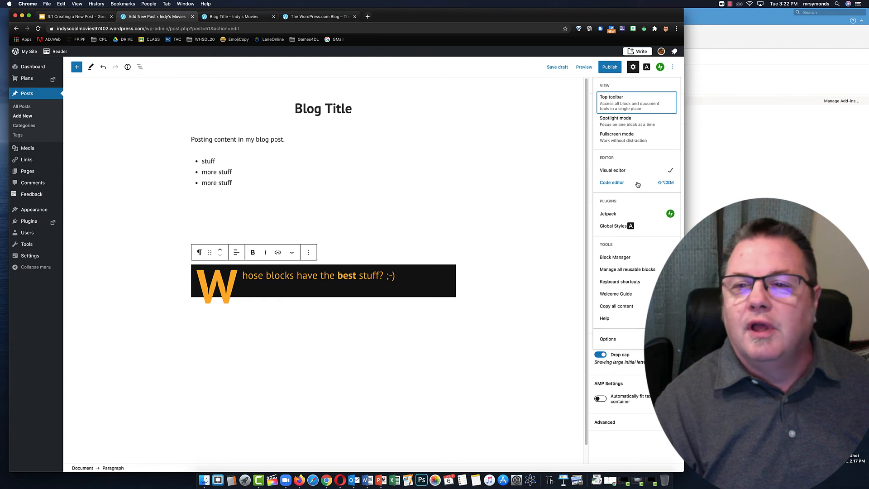
{"action": "left_click", "coordinate": [83, 19]}
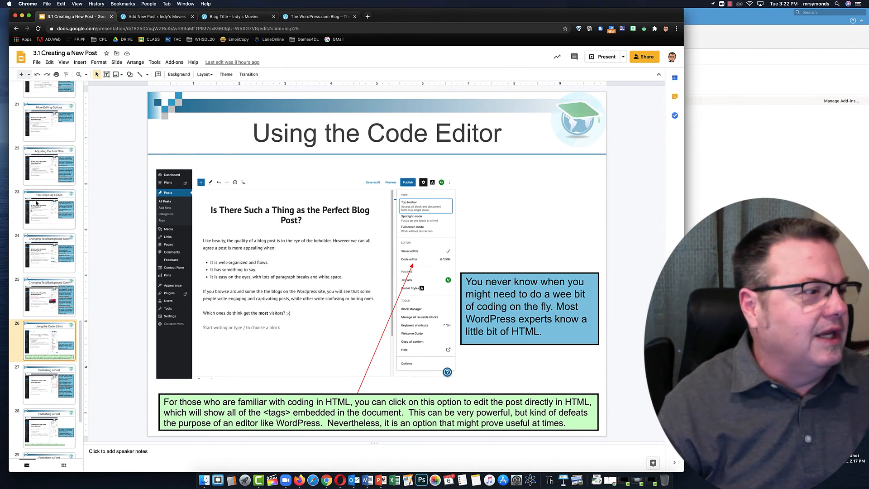
{"action": "scroll", "coordinate": [37, 203], "scroll_direction": "down", "scroll_amount": 5}
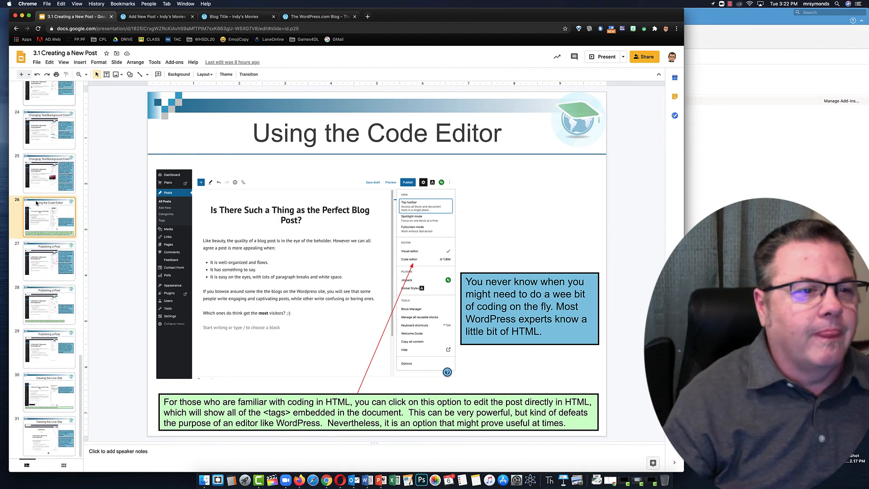
{"action": "left_click", "coordinate": [46, 257]}
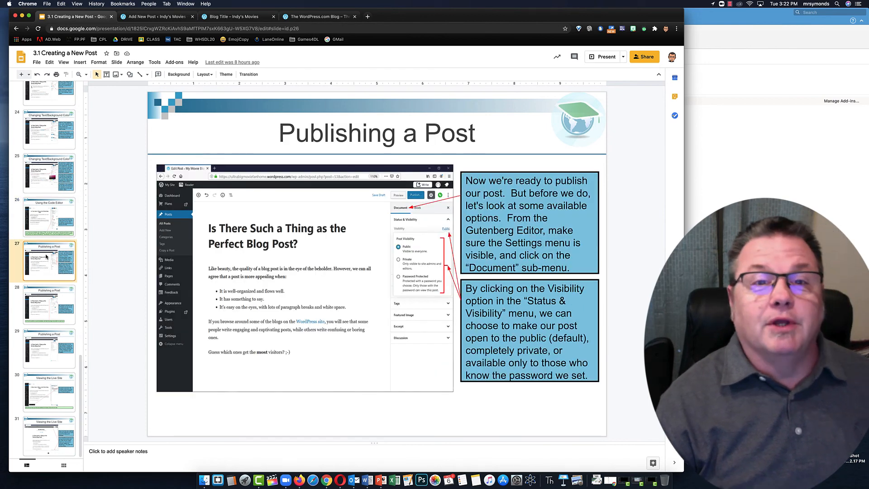
Step: Return to the WordPress post settings and examine the visibility choices and the publish date scheduler, leaving both as they are
{"action": "left_click", "coordinate": [155, 18]}
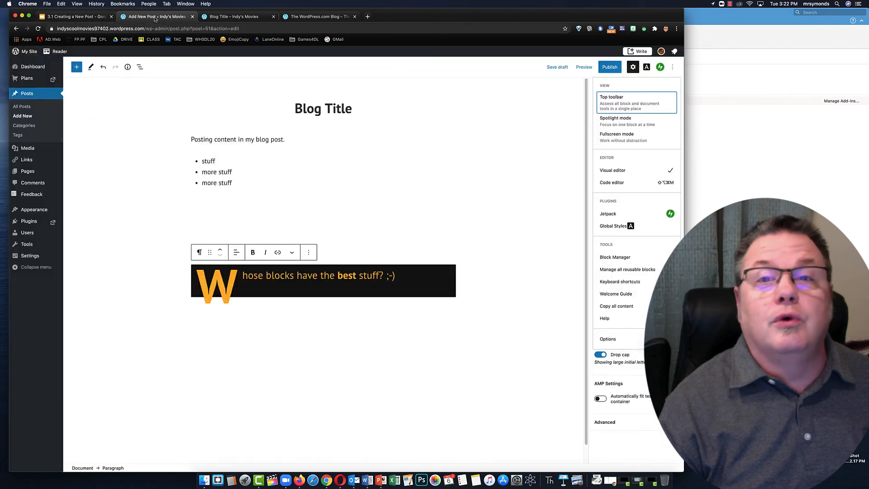
{"action": "left_click", "coordinate": [632, 68]}
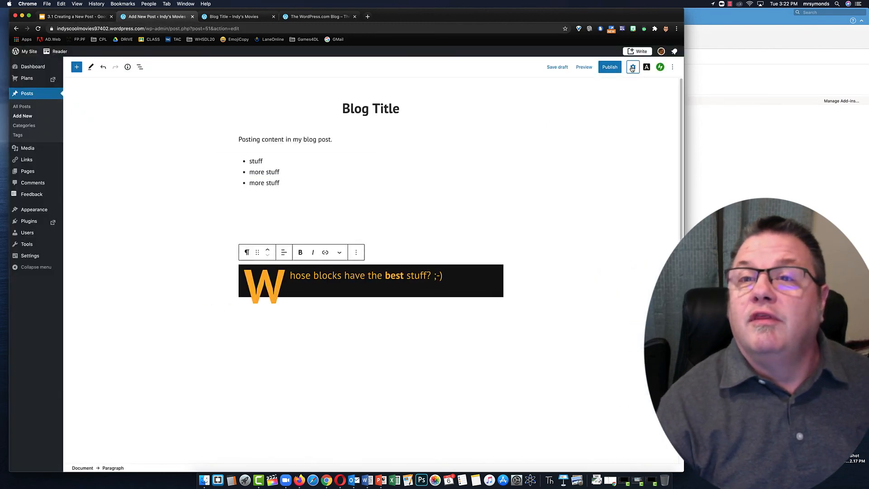
{"action": "left_click", "coordinate": [632, 68]}
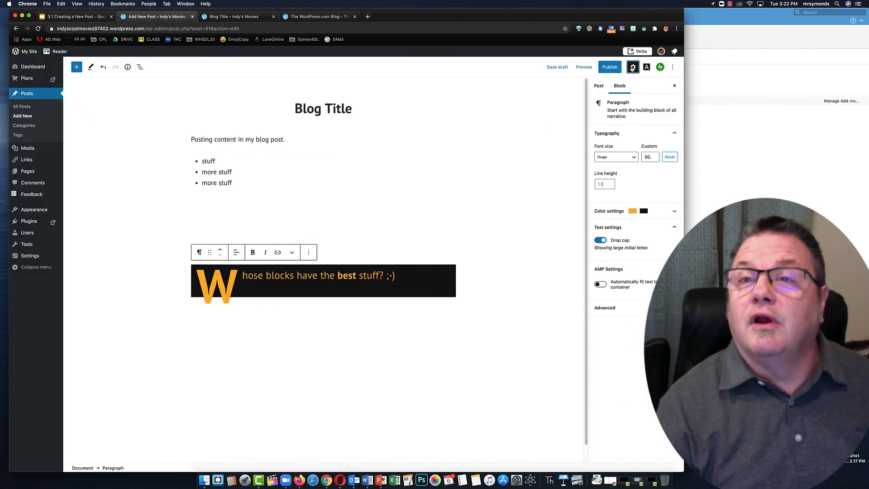
{"action": "left_click", "coordinate": [598, 86]}
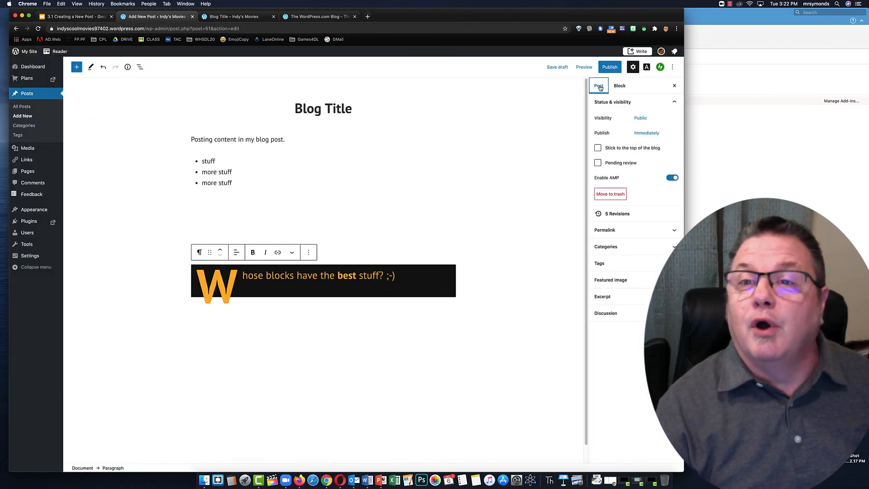
{"action": "left_click", "coordinate": [639, 118]}
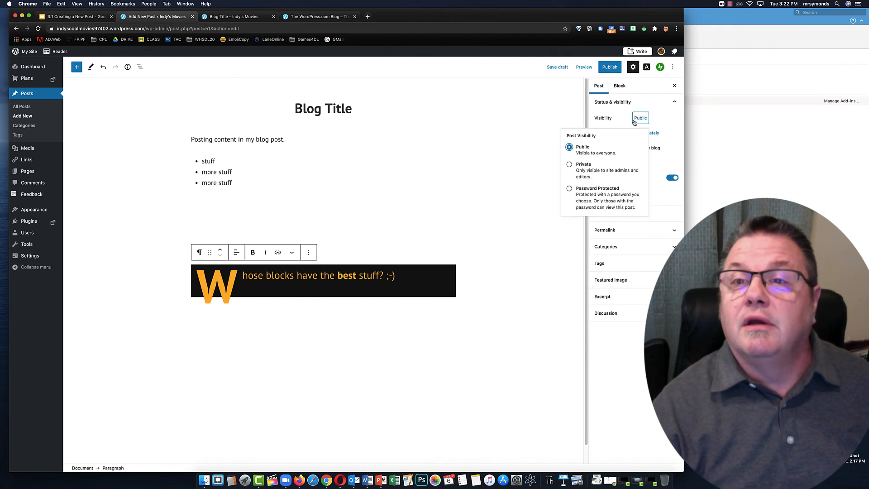
{"action": "left_click", "coordinate": [634, 121]}
{"action": "left_click", "coordinate": [641, 134]}
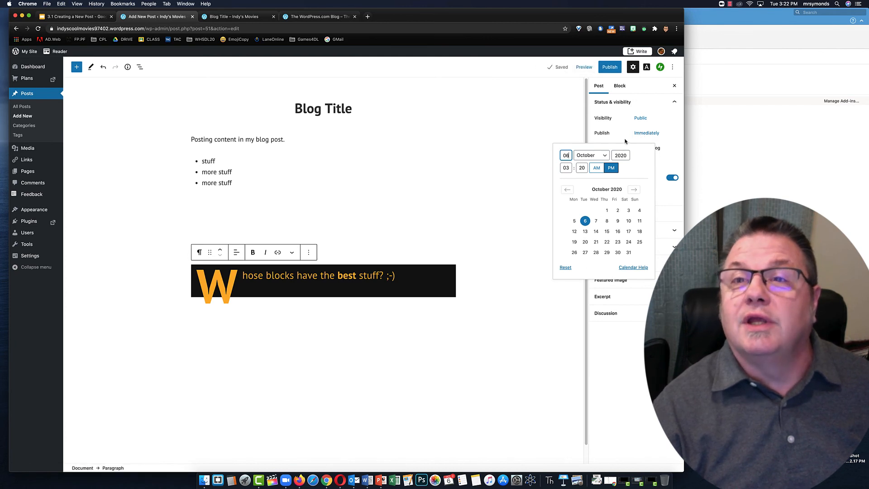
{"action": "left_click", "coordinate": [623, 129]}
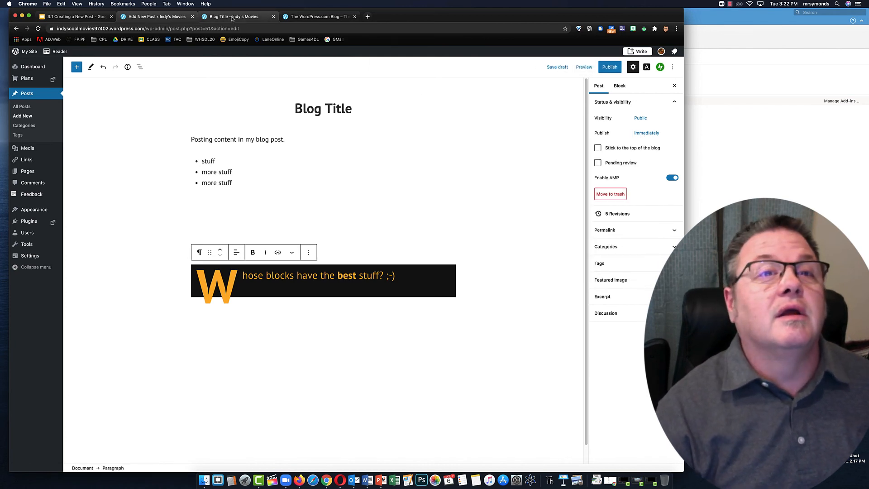
Step: Switch to the Google Slides deck and read slide 28 on scheduling or immediately publishing a post
{"action": "left_click", "coordinate": [80, 16]}
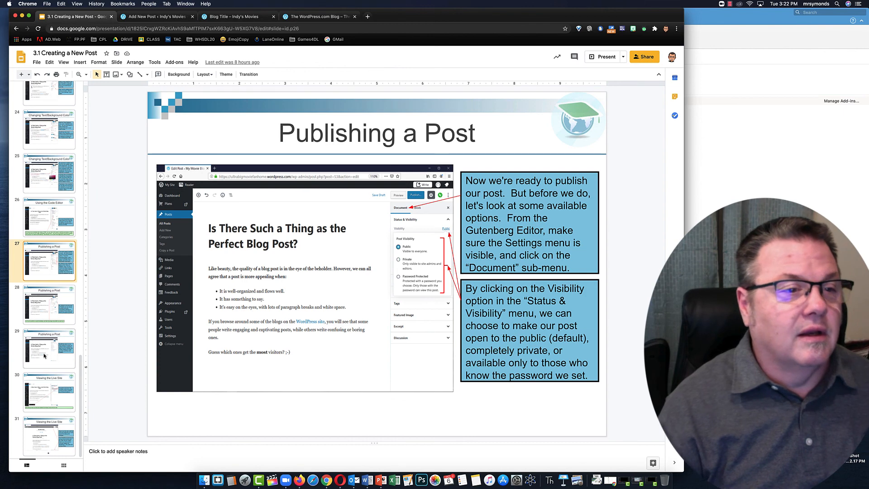
{"action": "left_click", "coordinate": [58, 312]}
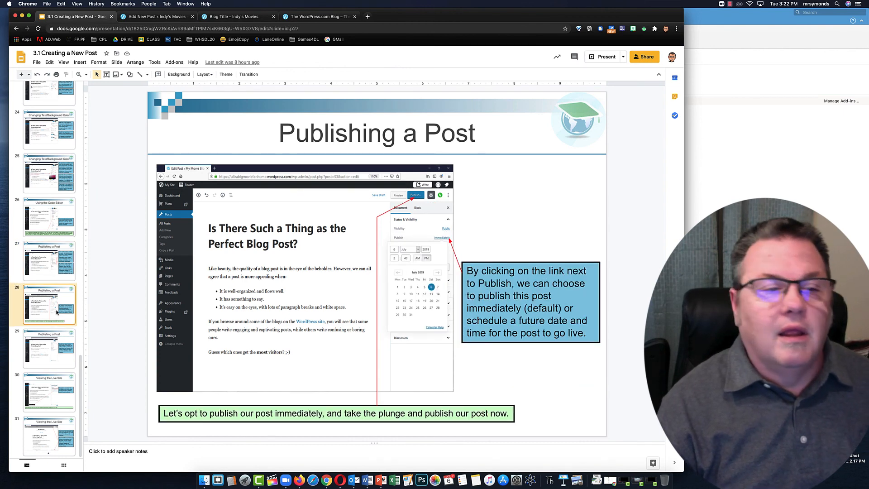
Step: Read slide 29 on reviewing settings before publishing, and switch to the WordPress post editor to open the pre-publish checks for the post
{"action": "left_click", "coordinate": [53, 353]}
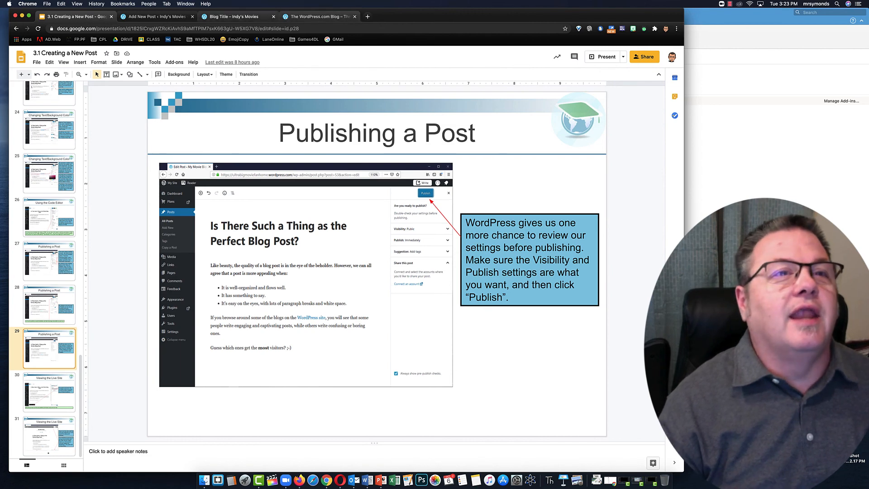
{"action": "left_click", "coordinate": [161, 17]}
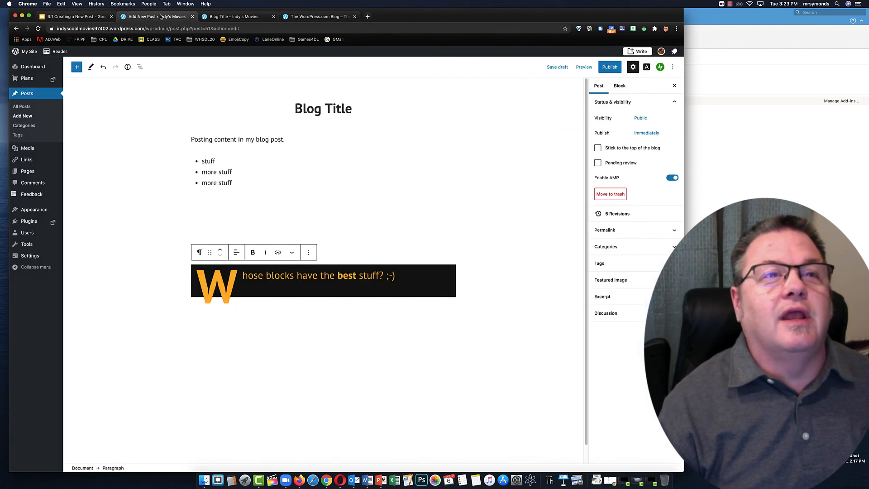
{"action": "left_click", "coordinate": [609, 67]}
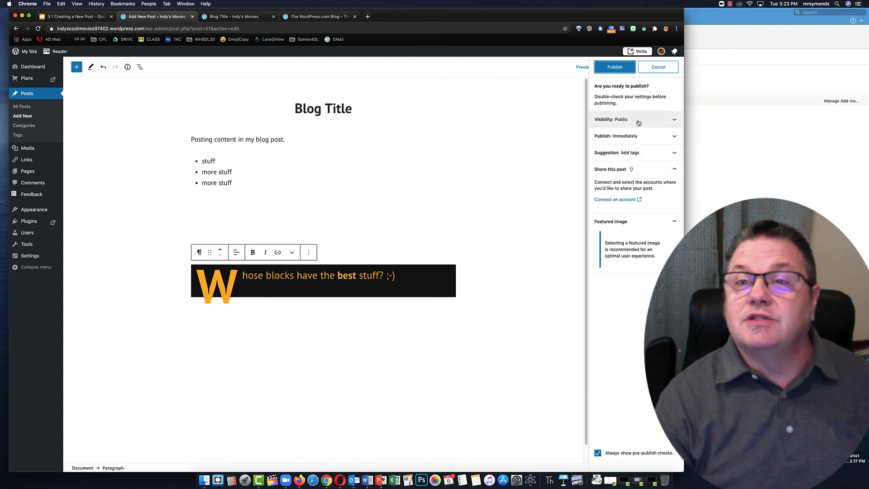
Step: Switch to the Google Slides deck and read slide 30, "Viewing the Live Site"
{"action": "left_click", "coordinate": [49, 17]}
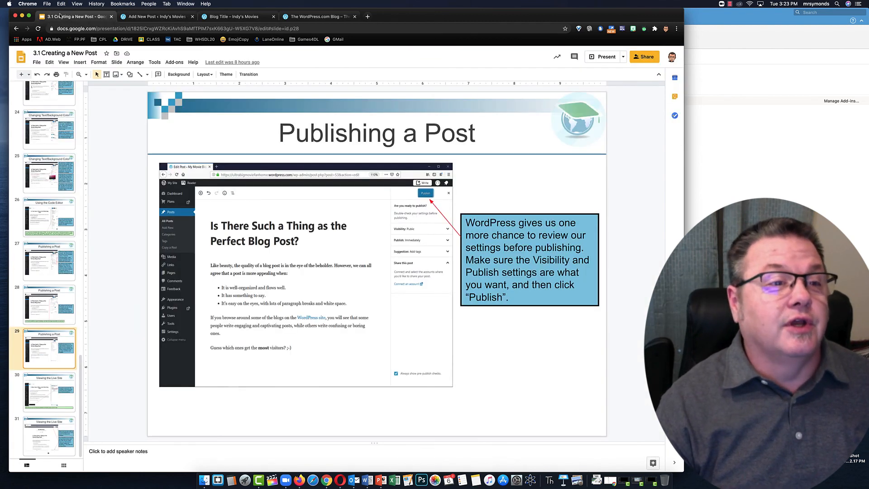
{"action": "left_click", "coordinate": [47, 396]}
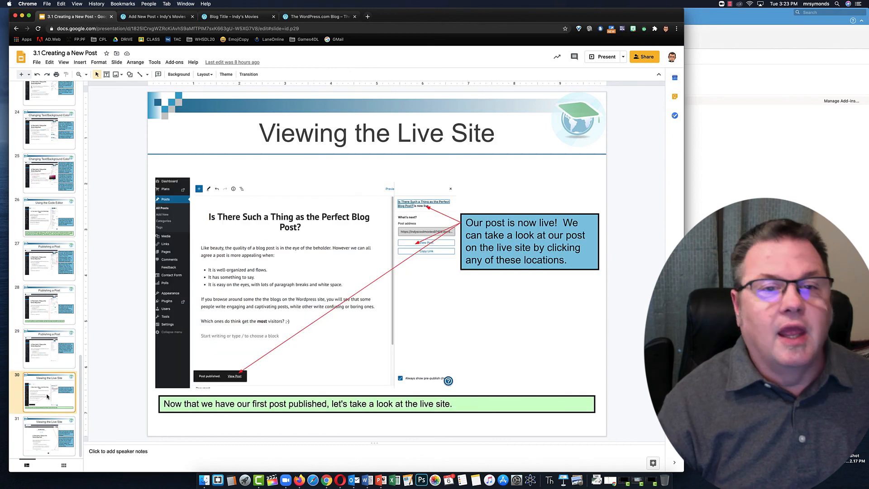
Step: Return to the WordPress editor to publish the "Blog Title" post immediately as public, and view the live post with its web address selected
{"action": "left_click", "coordinate": [152, 17]}
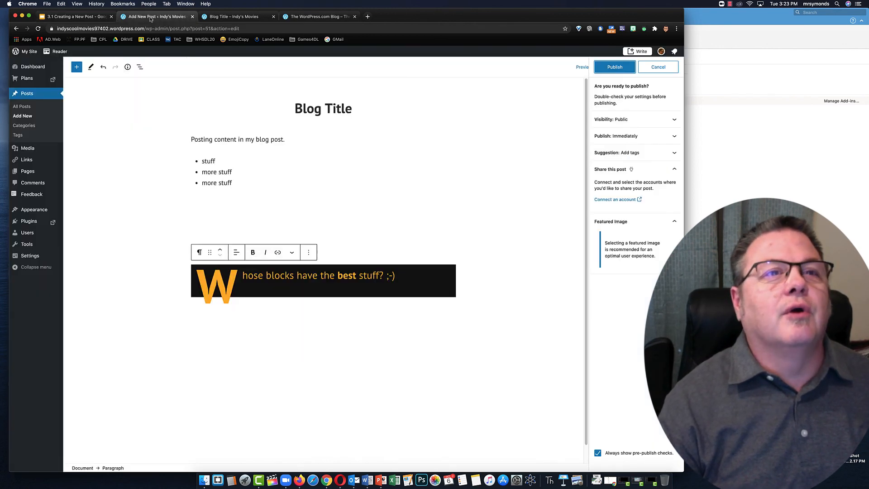
{"action": "left_click", "coordinate": [609, 69]}
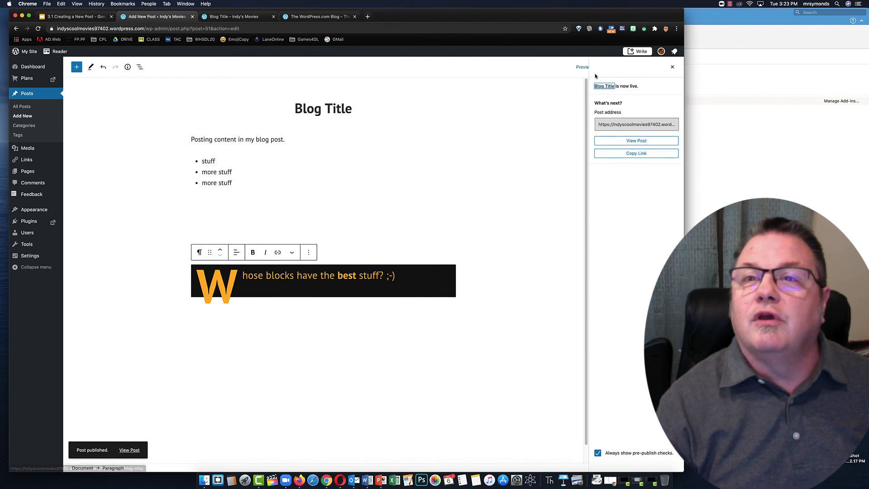
{"action": "left_click", "coordinate": [636, 141]}
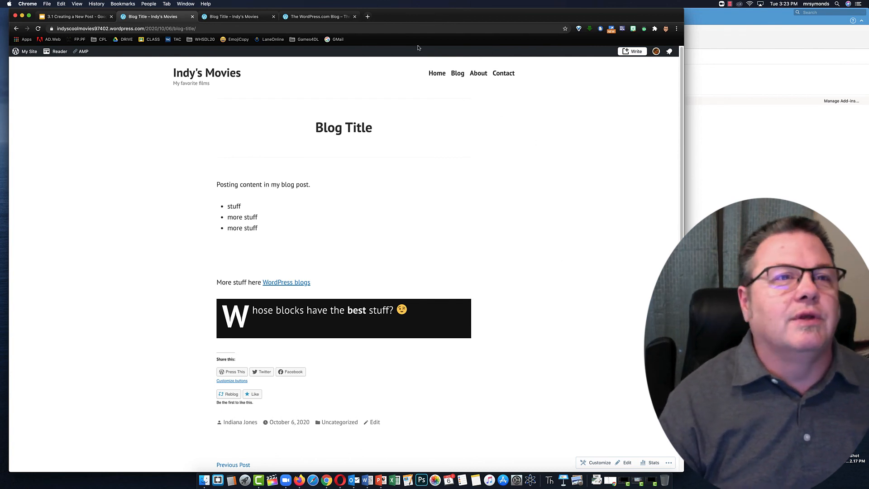
{"action": "left_click", "coordinate": [238, 28]}
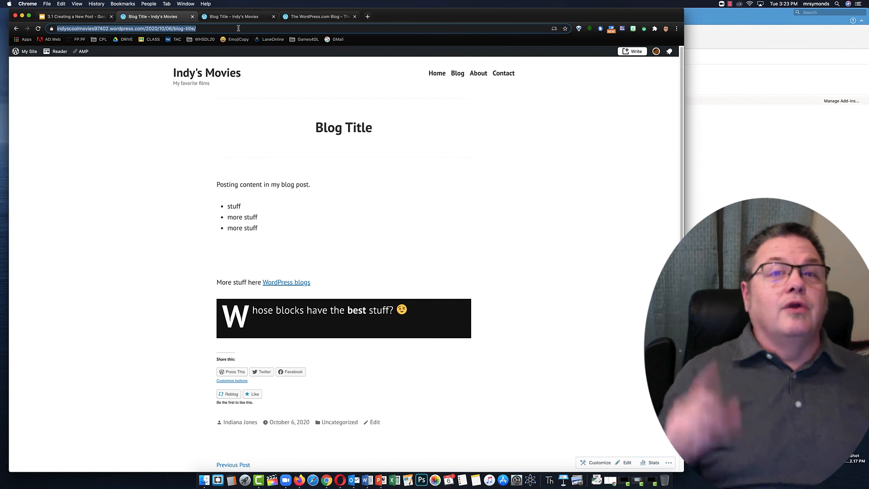